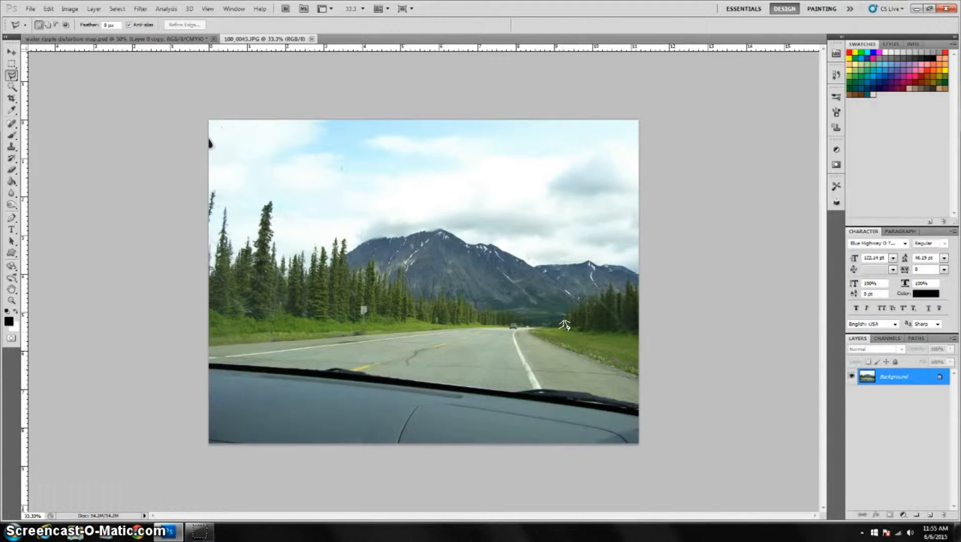
Convert the Background layer of the road photo into a smart object.
click(566, 331)
click(580, 294)
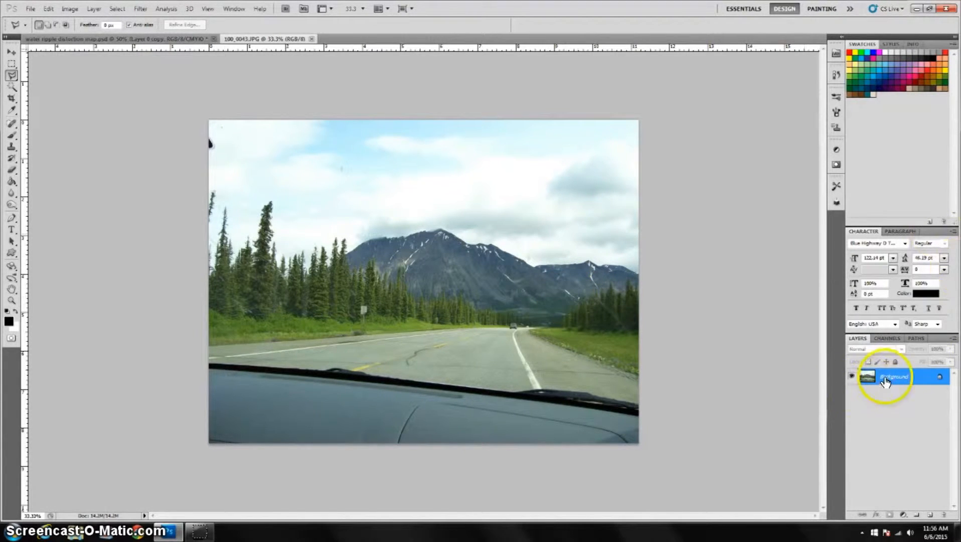
right_click(924, 376)
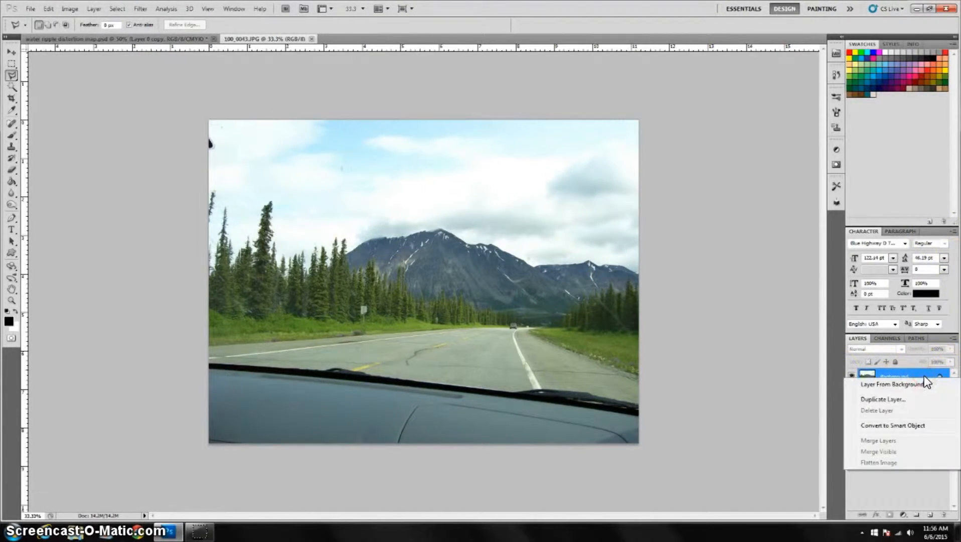
click(925, 375)
right_click(924, 377)
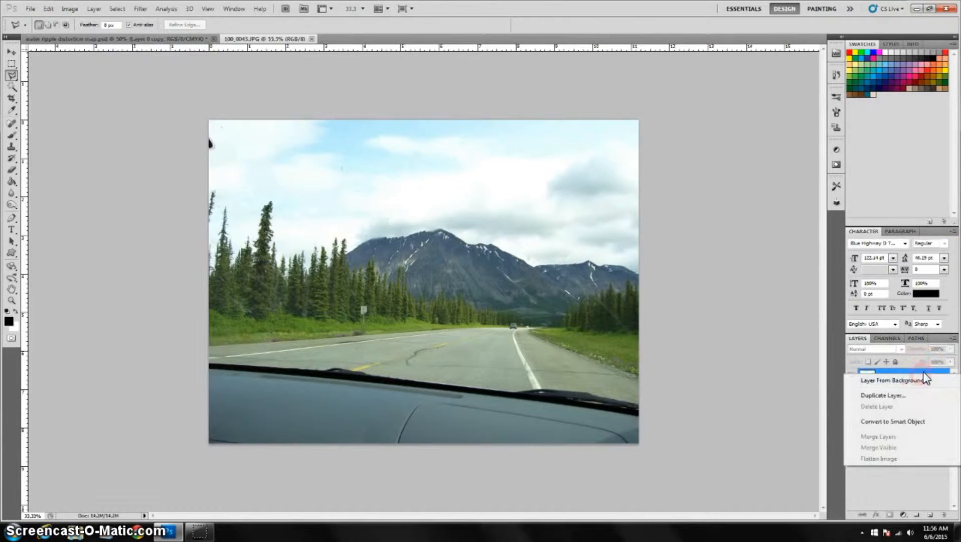
click(912, 422)
Rasterize the smart object back into a regular editable layer.
click(924, 377)
right_click(925, 376)
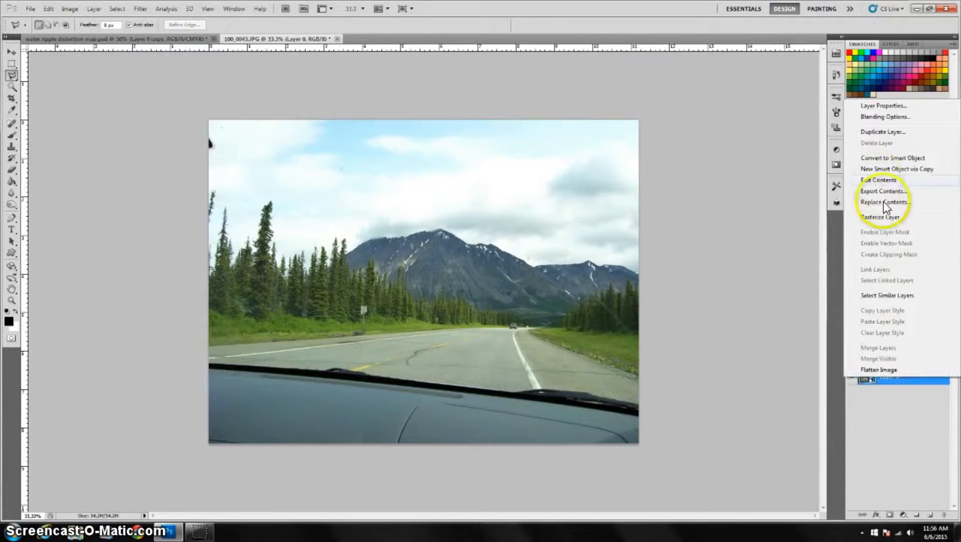
click(891, 217)
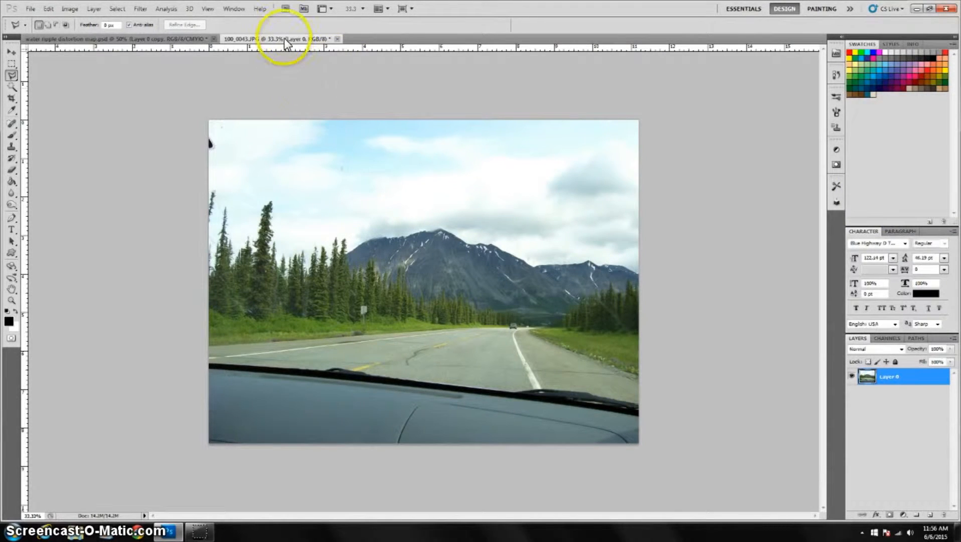
Zoom in and remove the dark blemish in the top-left corner of the sky with the Spot Healing Brush.
click(12, 77)
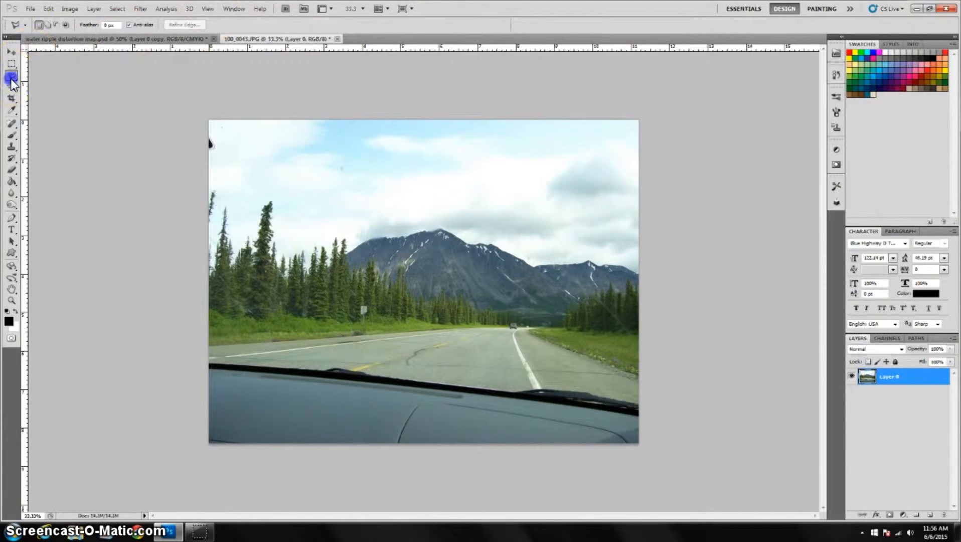
key(ctrl+plus)
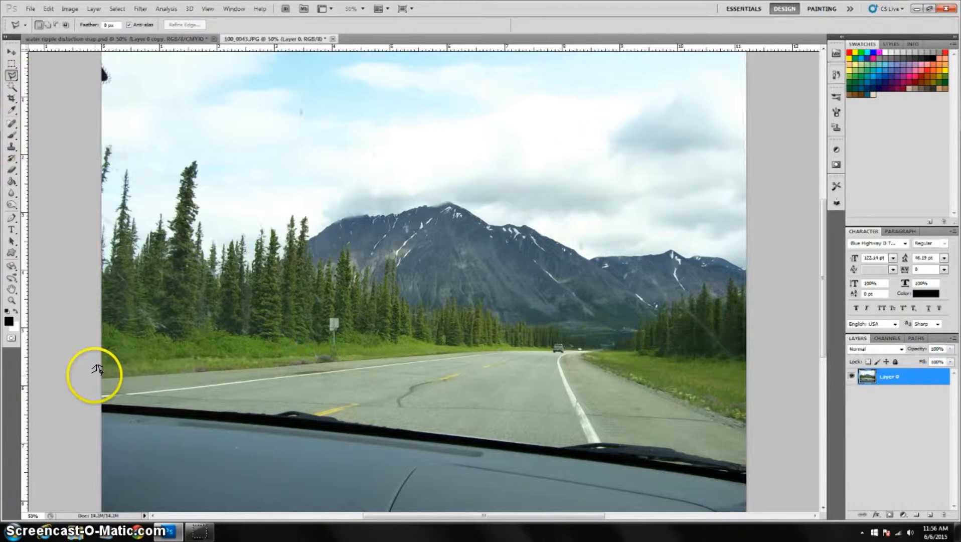
click(11, 122)
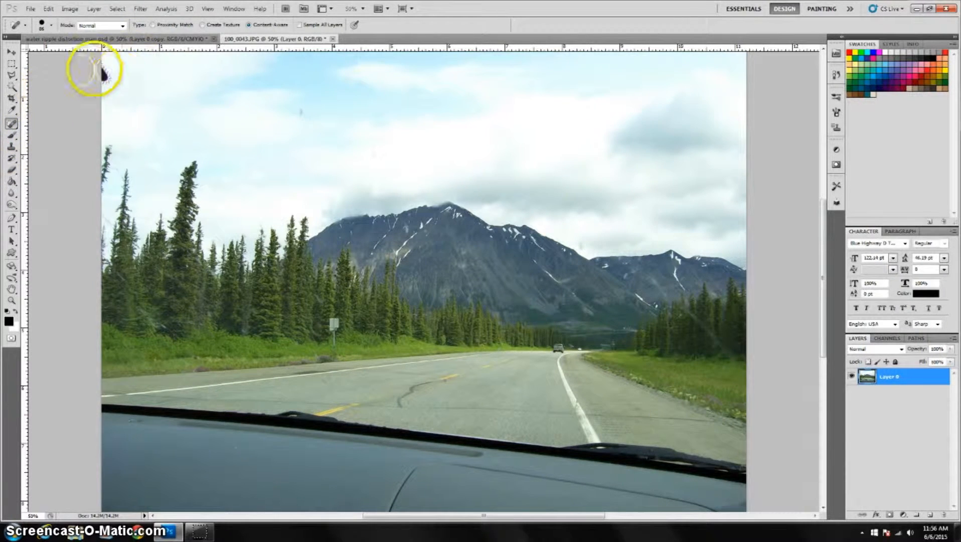
click(101, 74)
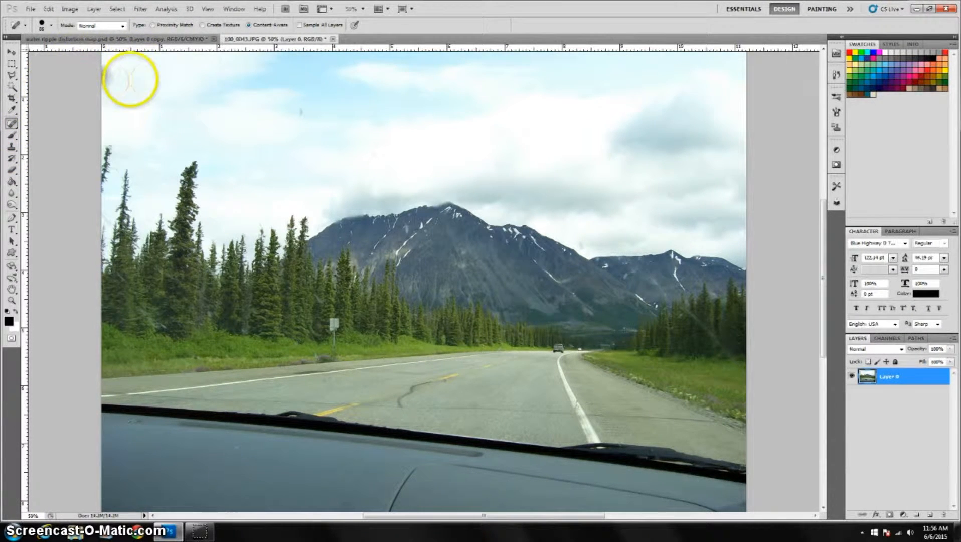
mouse_move(154, 77)
mouse_down()
mouse_move(150, 109)
mouse_move(109, 81)
mouse_up()
click(137, 98)
click(161, 87)
click(154, 147)
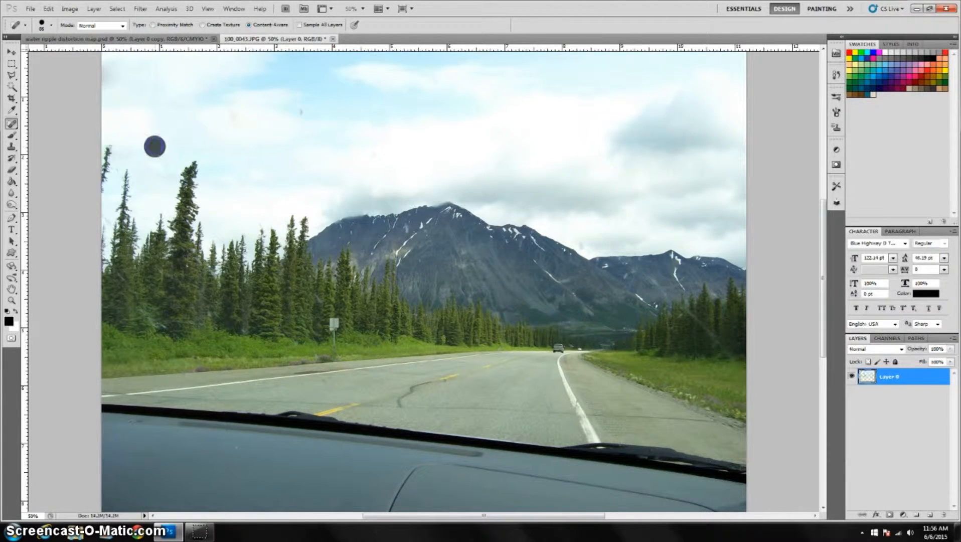
Spot-heal small blemishes in the sky, the right-hand trees, the roadside sign and the mountain slope.
click(302, 114)
click(373, 153)
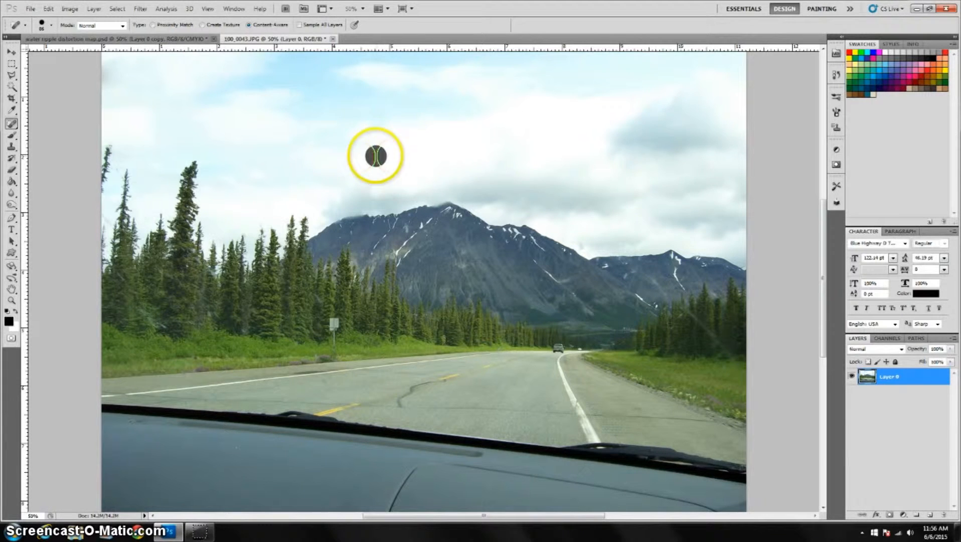
click(694, 321)
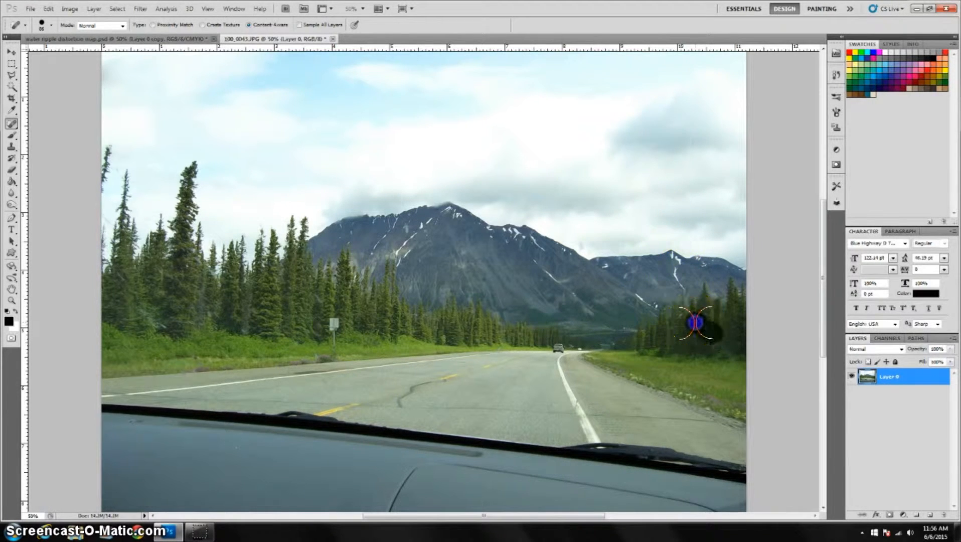
click(730, 340)
click(743, 370)
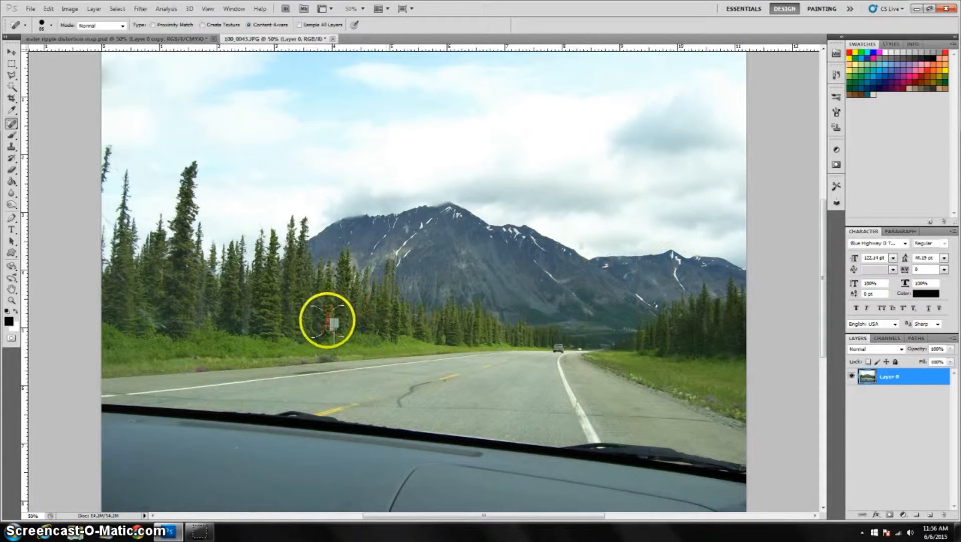
click(334, 325)
click(334, 336)
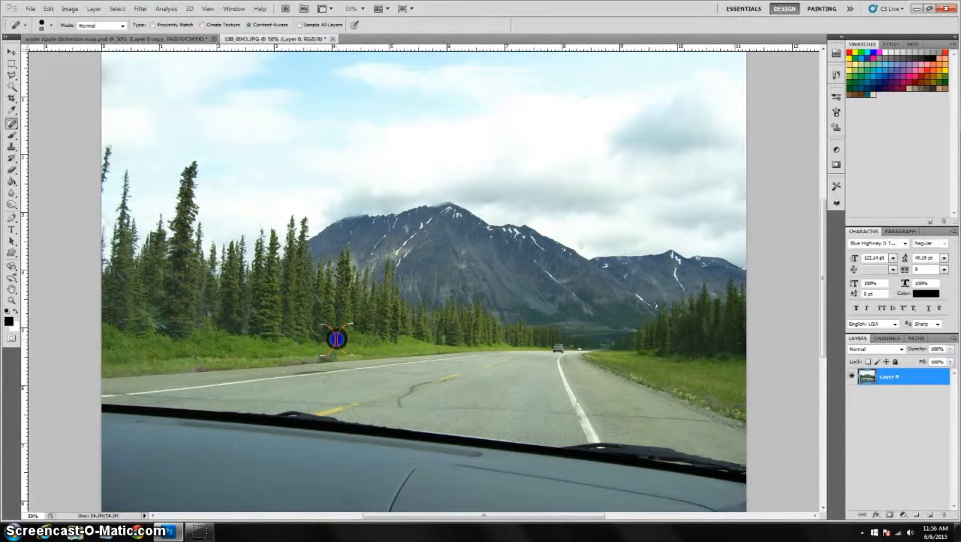
click(371, 324)
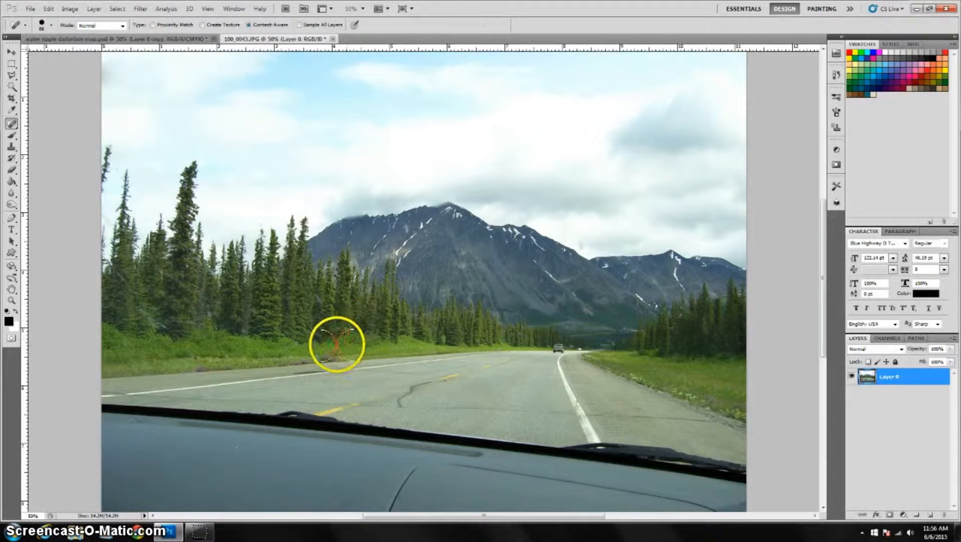
click(532, 295)
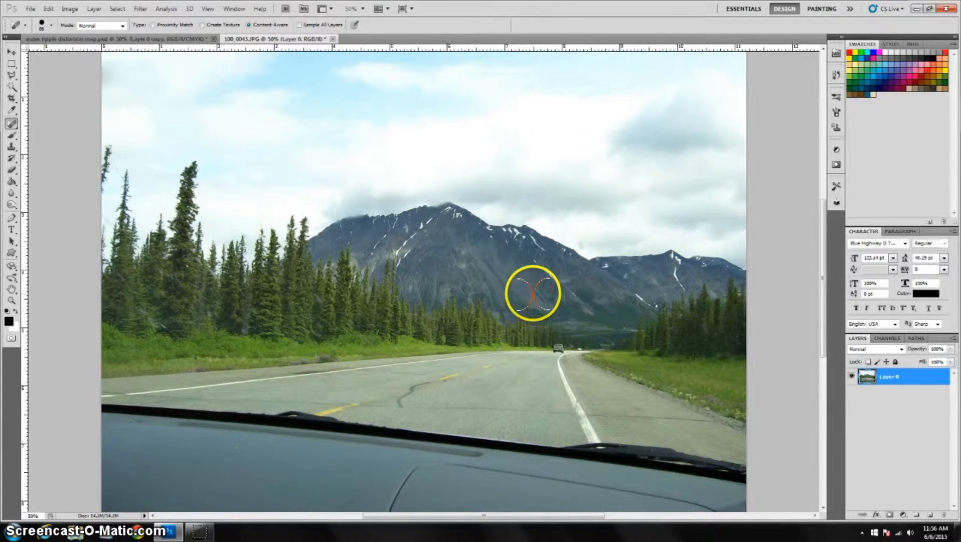
click(10, 81)
click(13, 78)
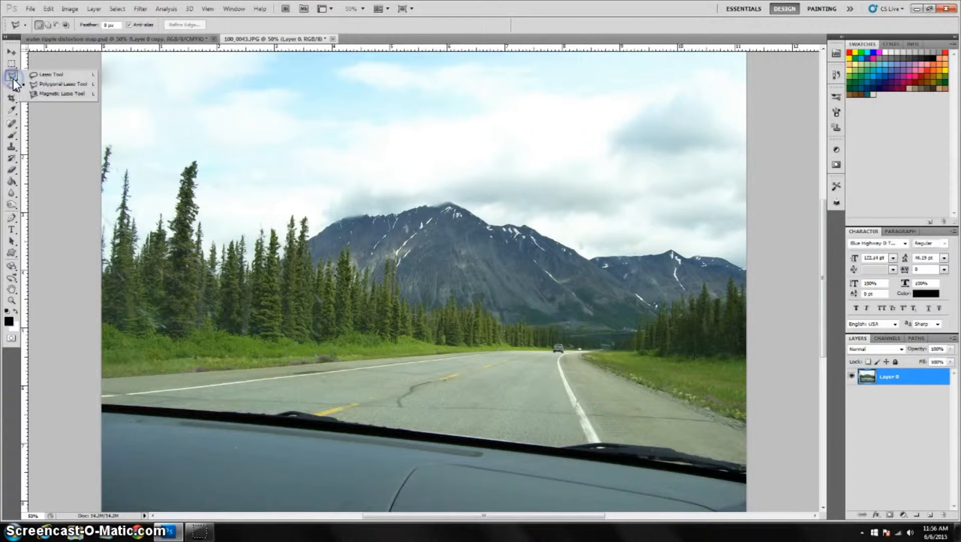
click(60, 84)
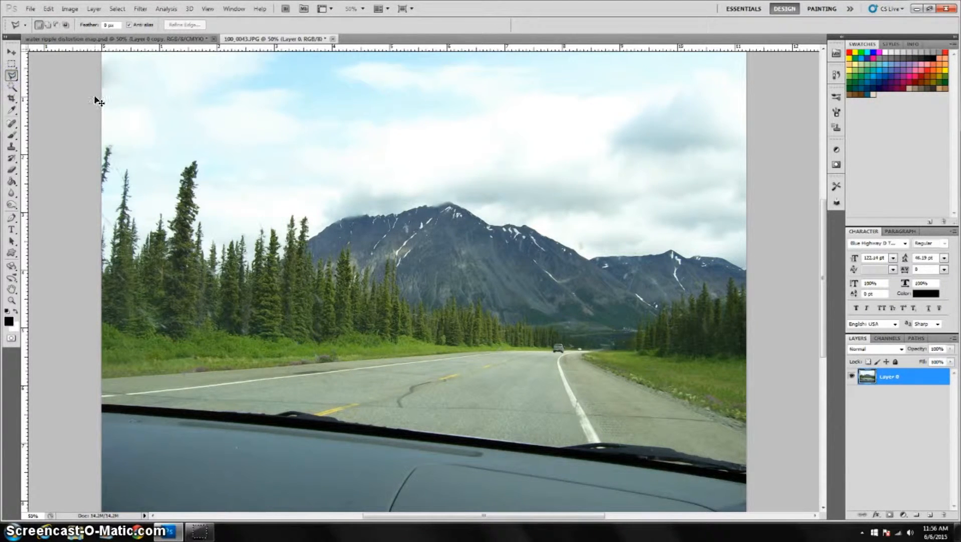
key(ctrl+minus)
click(15, 64)
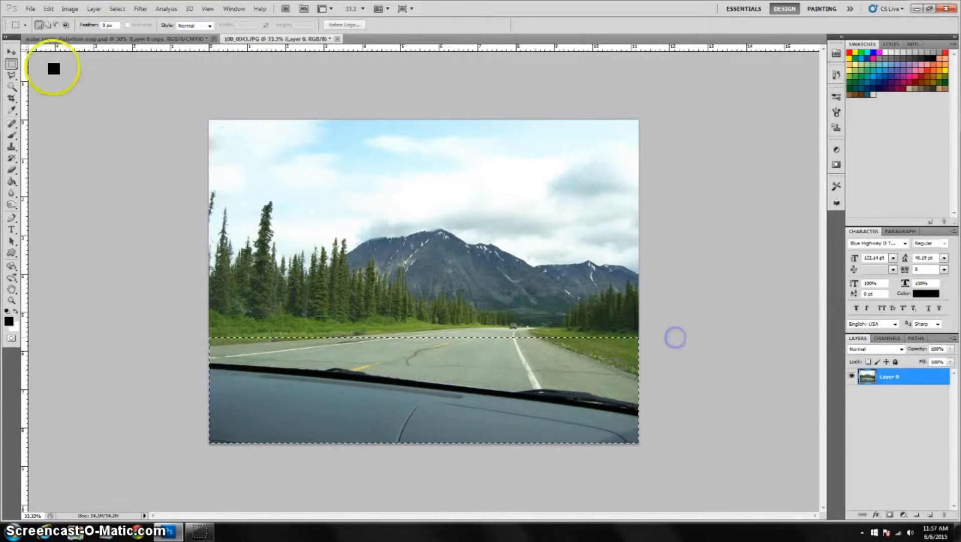
click(11, 76)
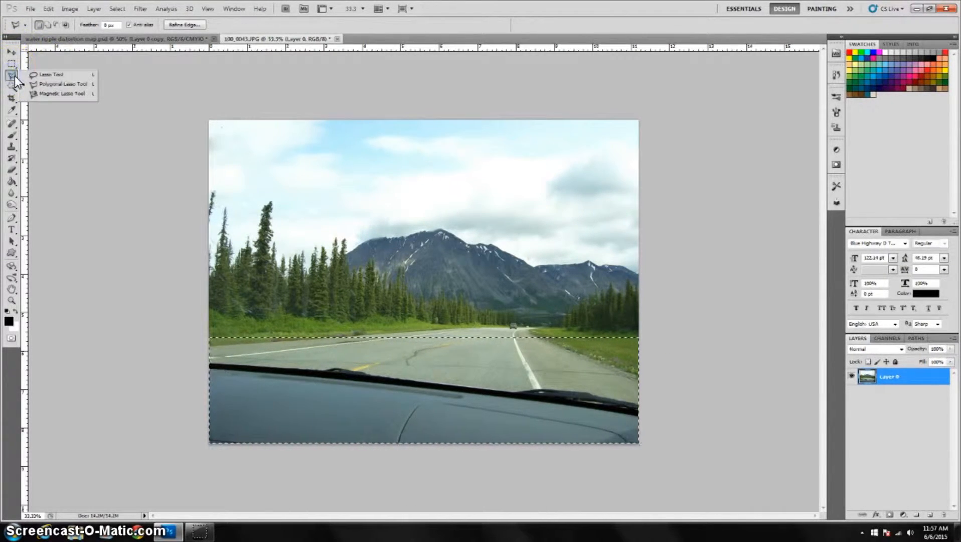
click(11, 74)
key(ctrl+d)
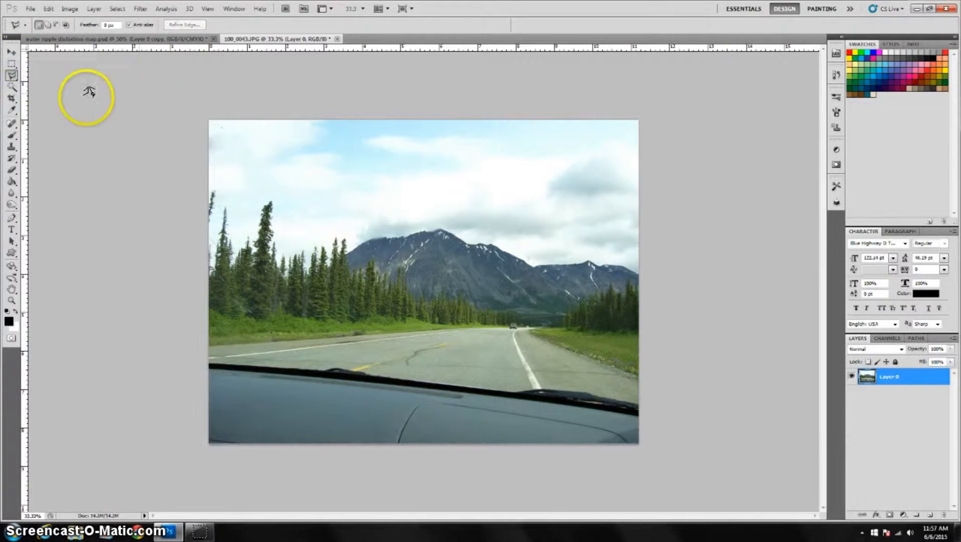
Outline the road and dashboard below the treeline with the Polygonal Lasso, delete them, and deselect.
click(198, 333)
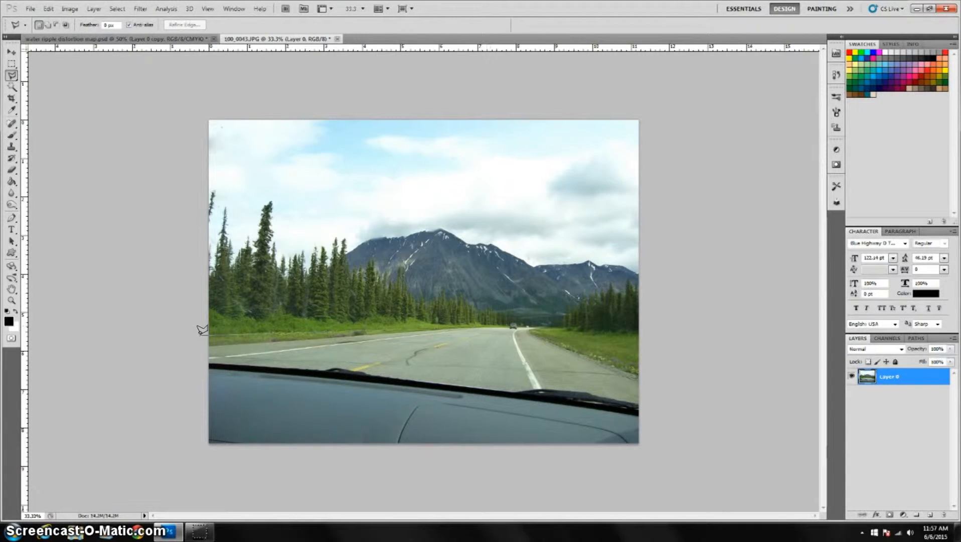
click(493, 320)
click(654, 457)
click(159, 464)
double_click(159, 382)
key(Delete)
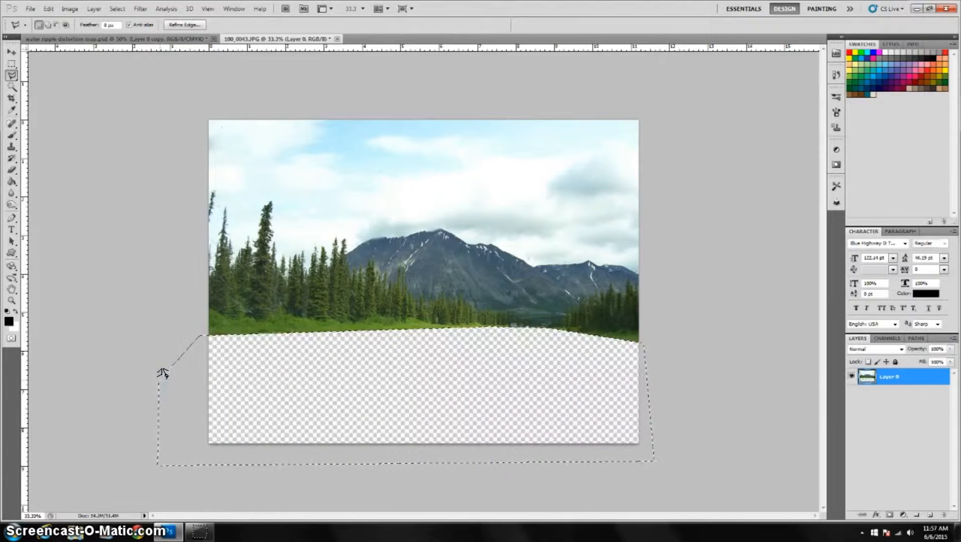
key(ctrl+d)
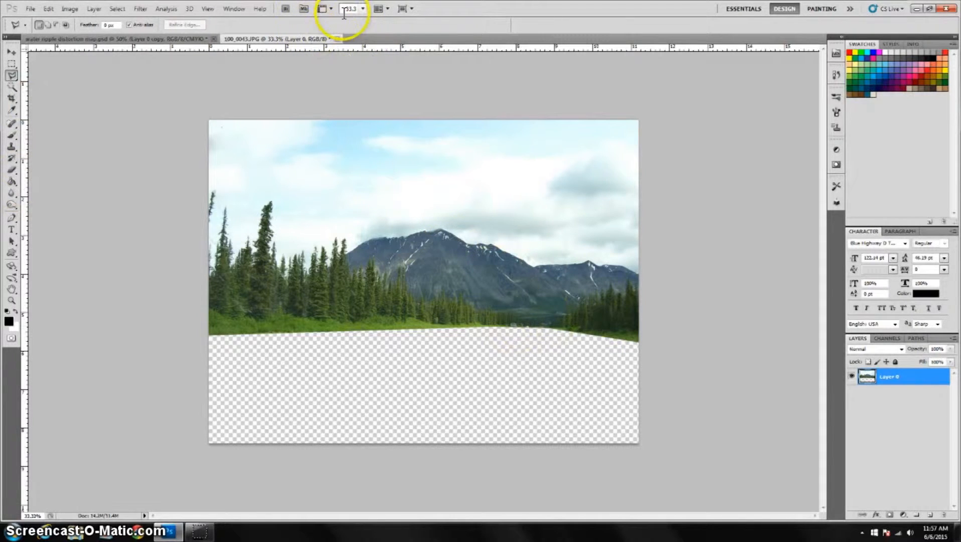
click(12, 146)
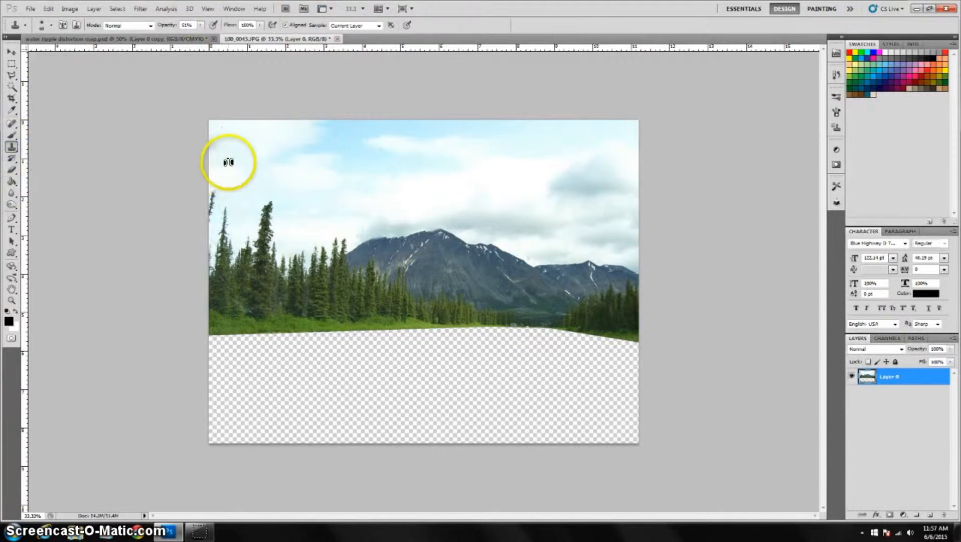
alt+click(485, 321)
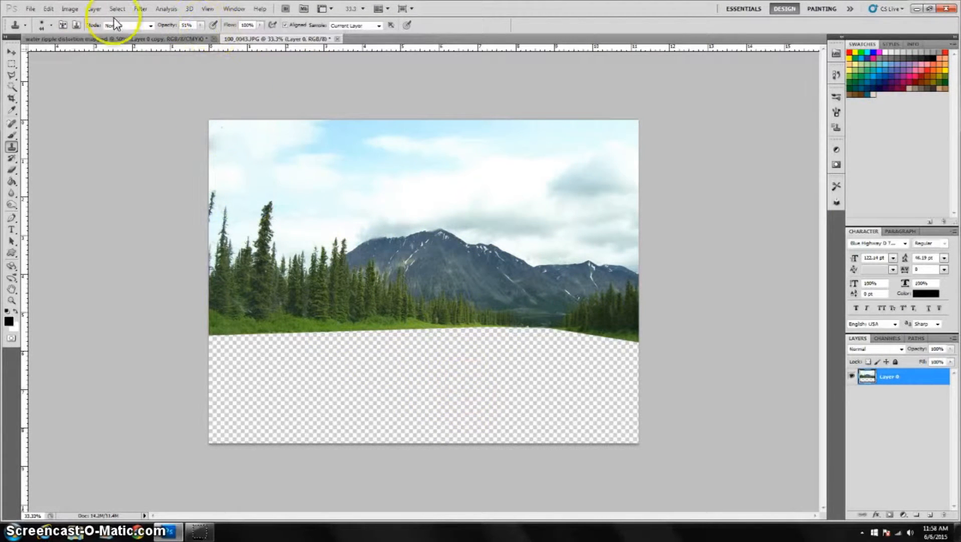
Enlarge the canvas height with Canvas Size, adding transparent space above the photo.
click(68, 9)
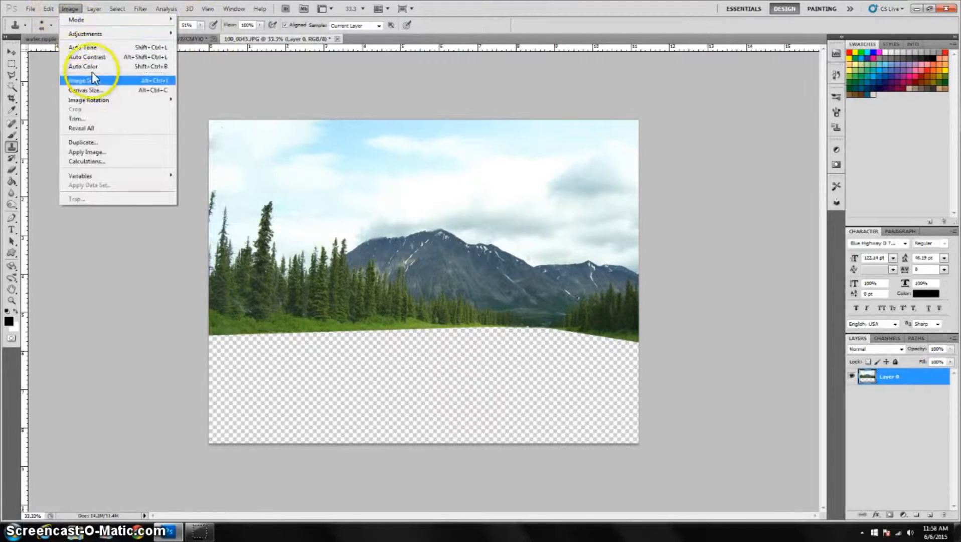
click(119, 90)
click(519, 167)
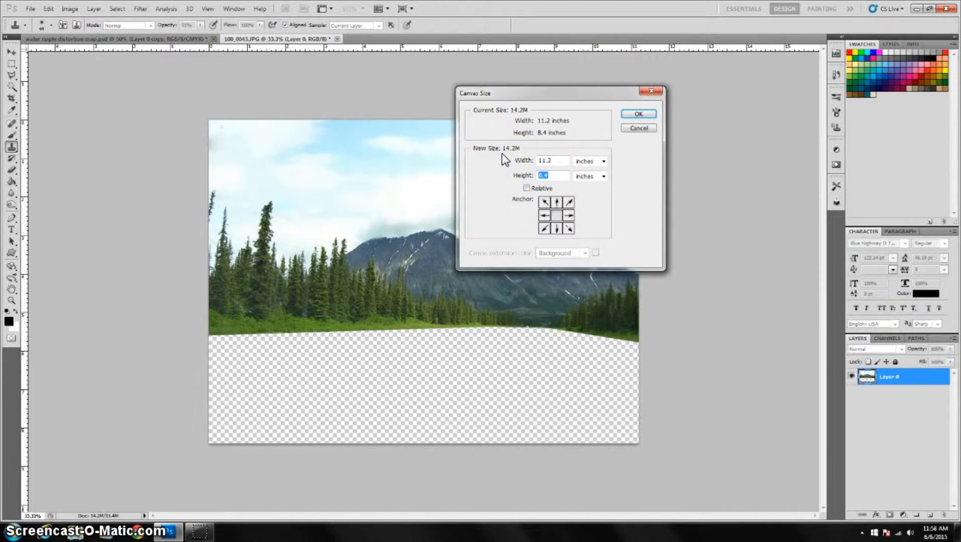
click(633, 115)
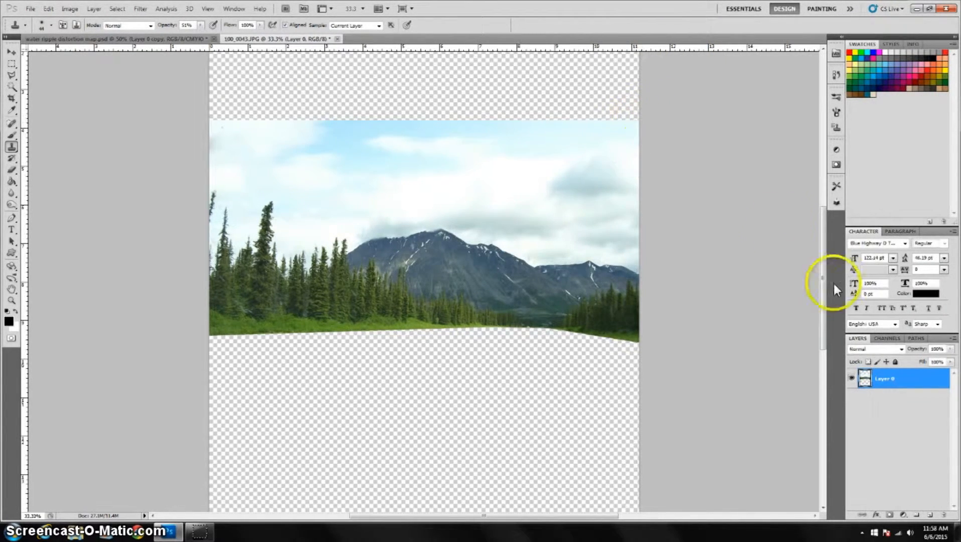
Move the photo layer up so it sits against the top edge of the enlarged canvas.
drag(823, 213, 823, 162)
click(12, 51)
drag(427, 406, 429, 266)
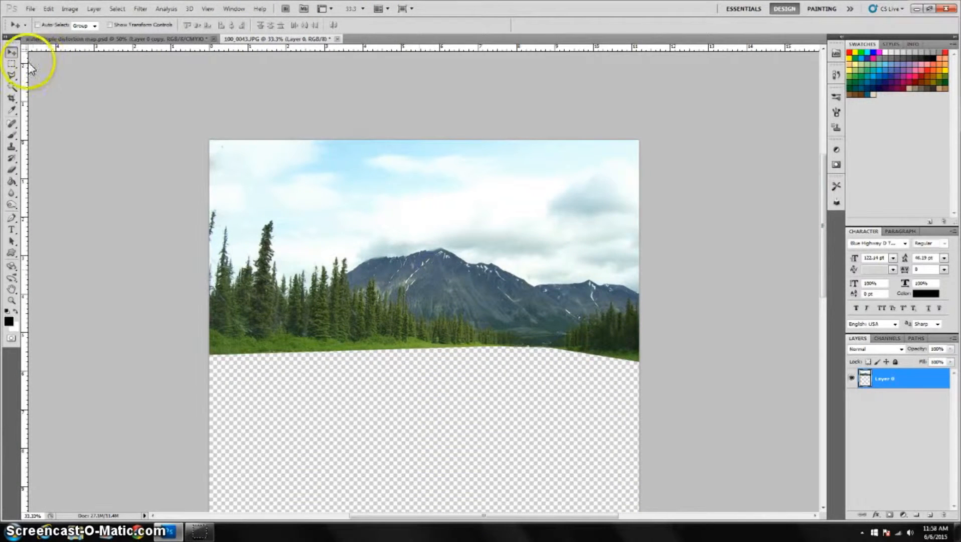
Spot-heal the blemishes along the top of the sky with the Spot Healing Brush.
click(11, 123)
click(222, 147)
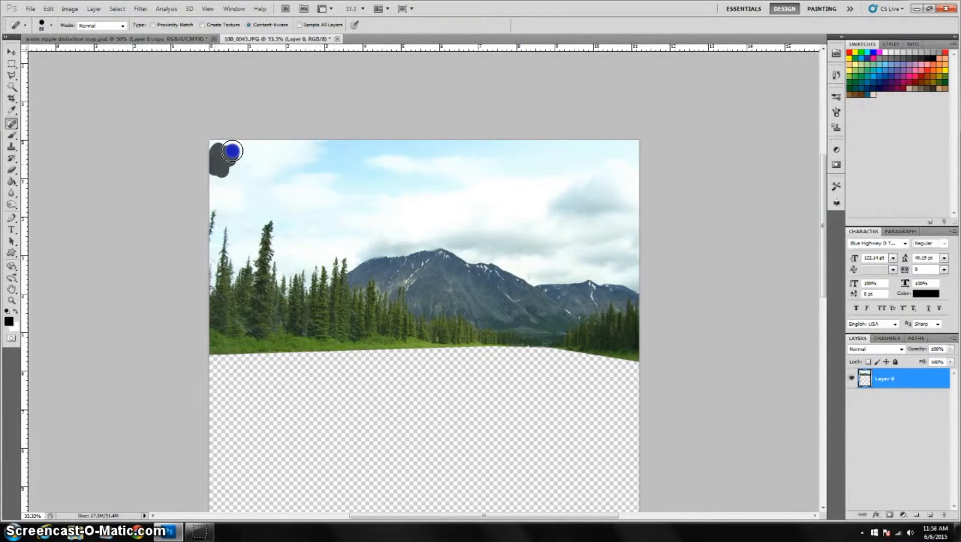
click(482, 162)
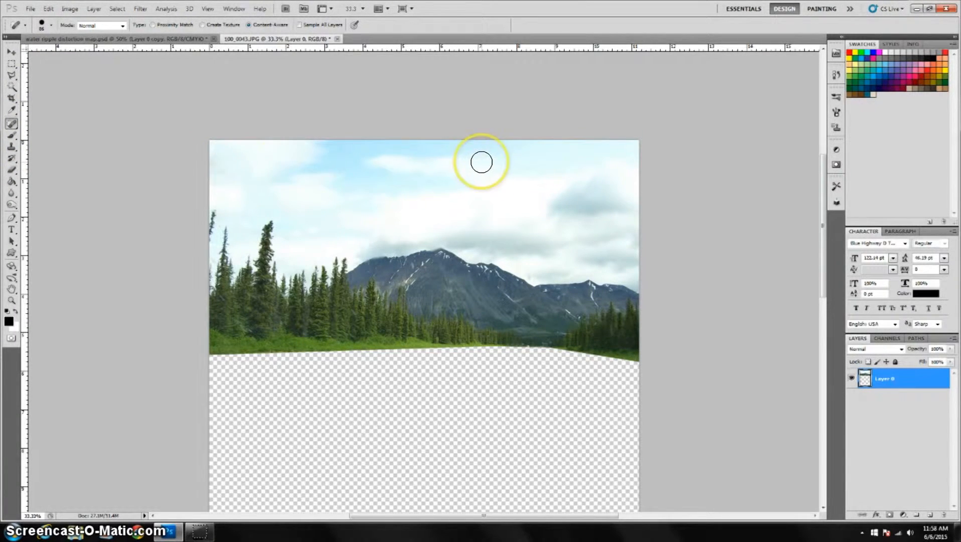
key(ctrl+plus)
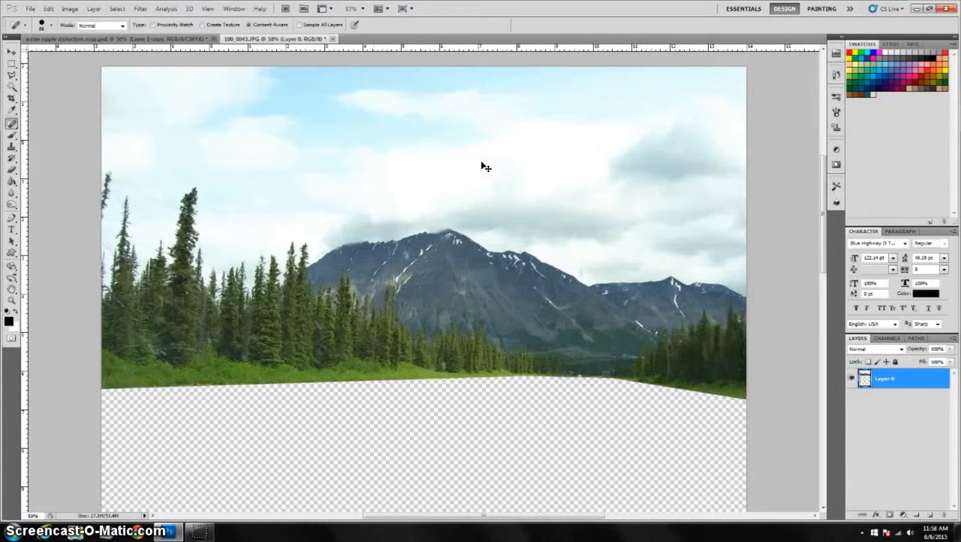
key(ctrl+minus)
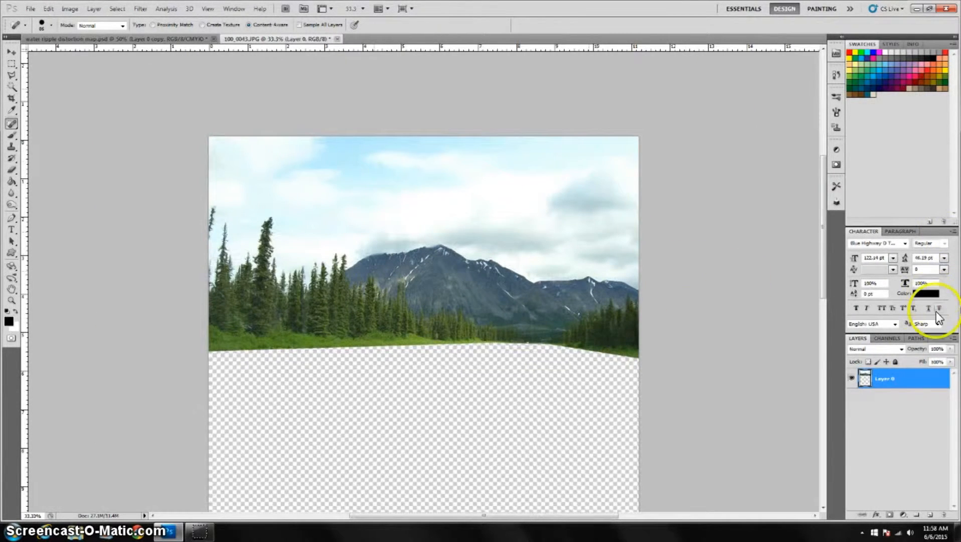
Duplicate the photo layer.
right_click(921, 387)
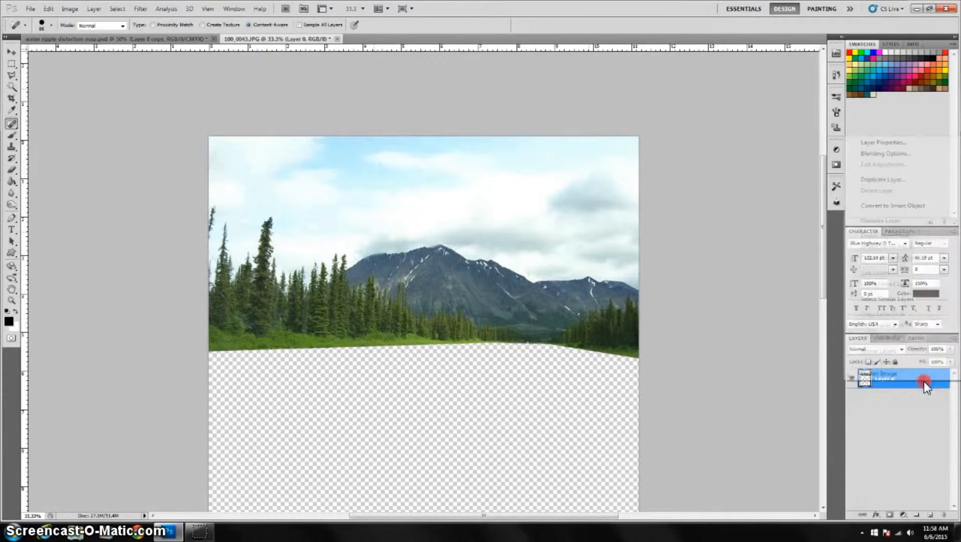
click(884, 178)
click(565, 167)
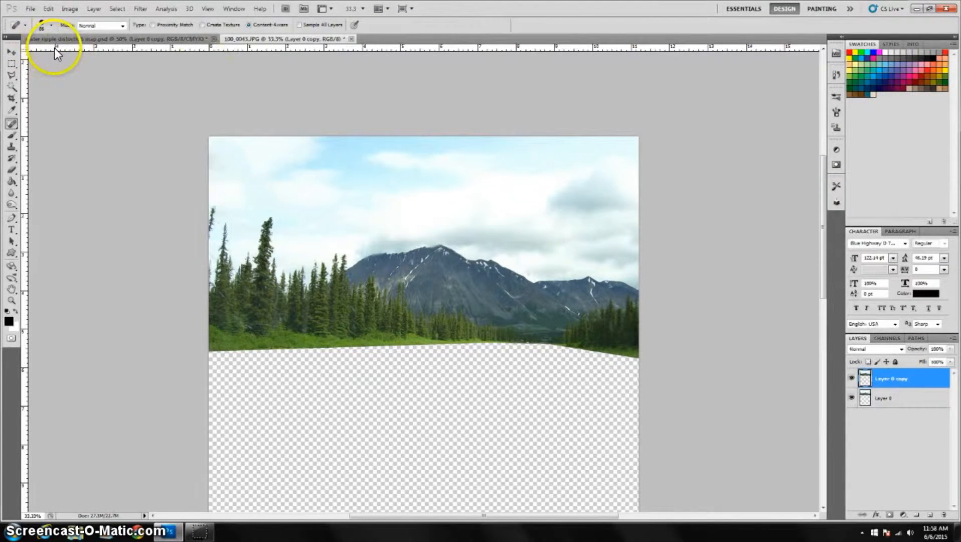
Flip the duplicate layer vertically with Free Transform so it hangs below the shoreline as a reflection.
key(ctrl+t)
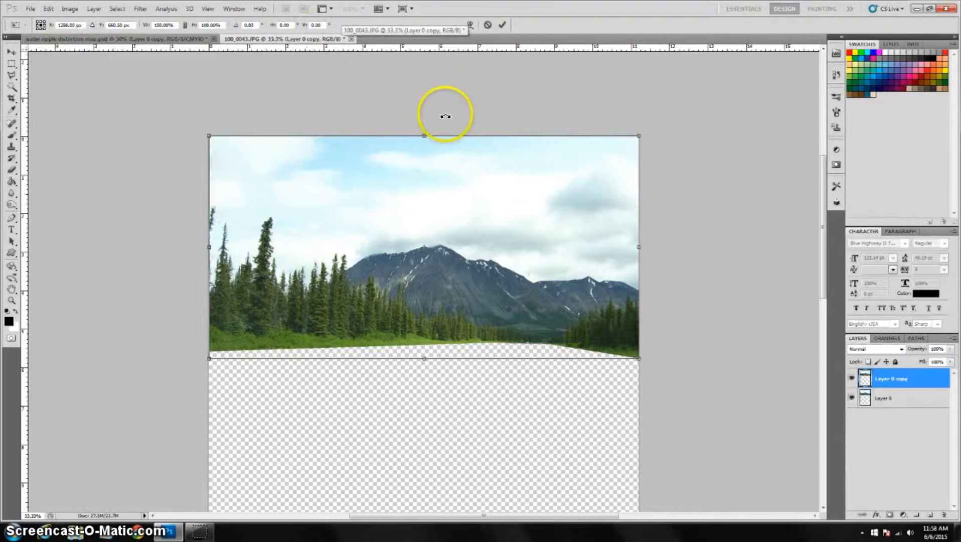
drag(423, 135, 421, 507)
scroll(419, 452, down, 4)
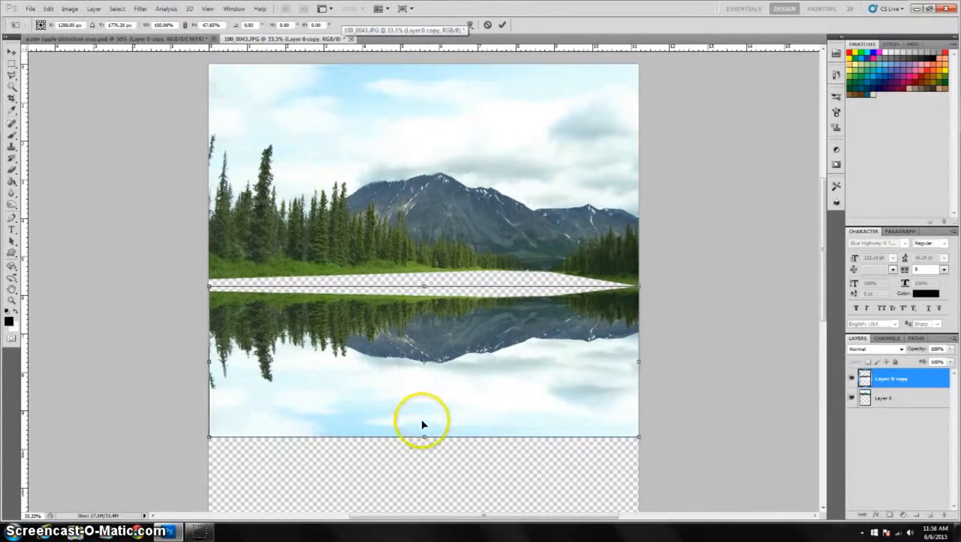
drag(424, 437, 425, 439)
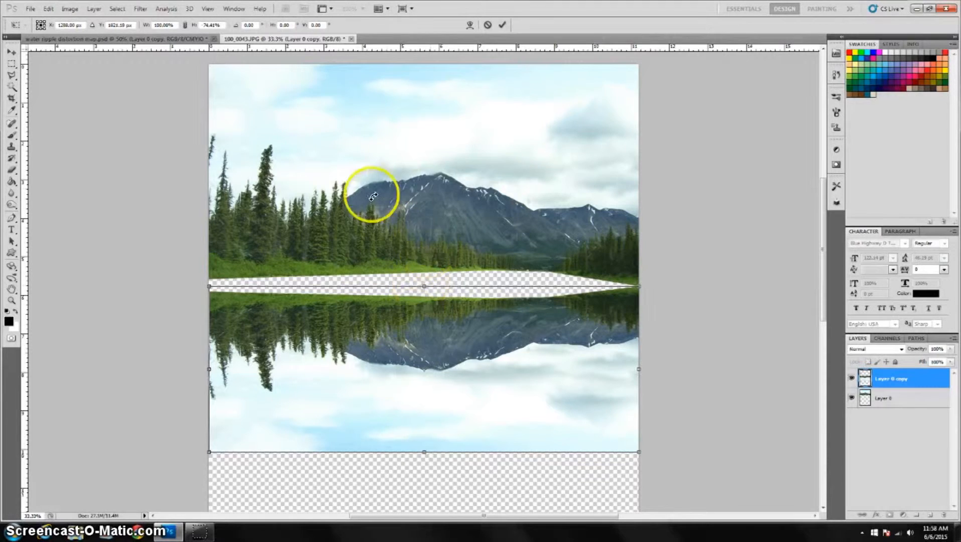
drag(413, 376, 412, 375)
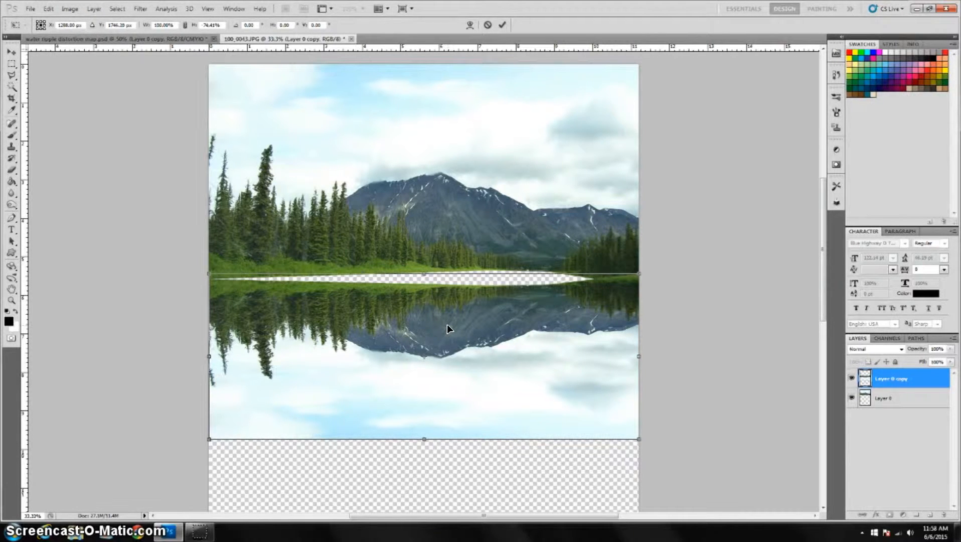
key(Return)
Select the left half of the reflection with the Rectangular Marquee and try tilting it with Free Transform.
key(j)
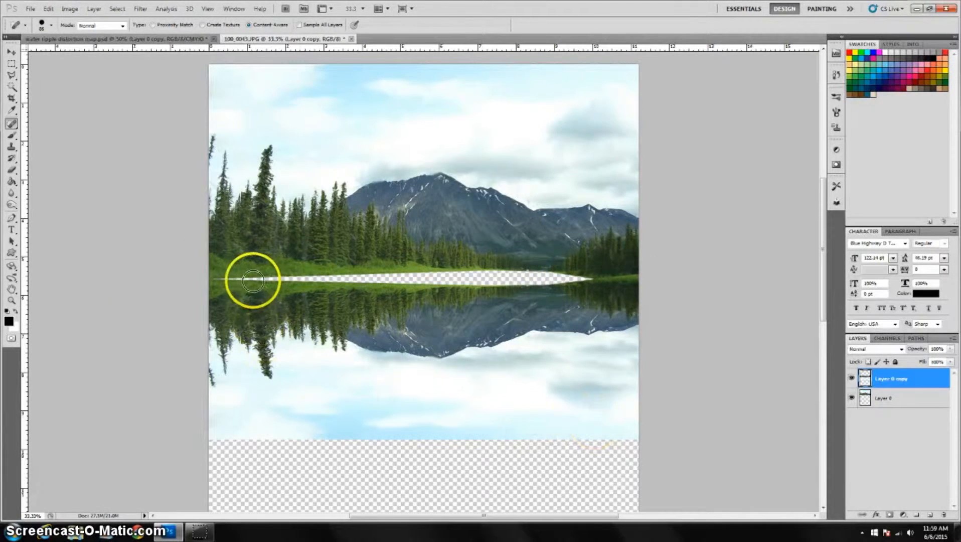
click(12, 76)
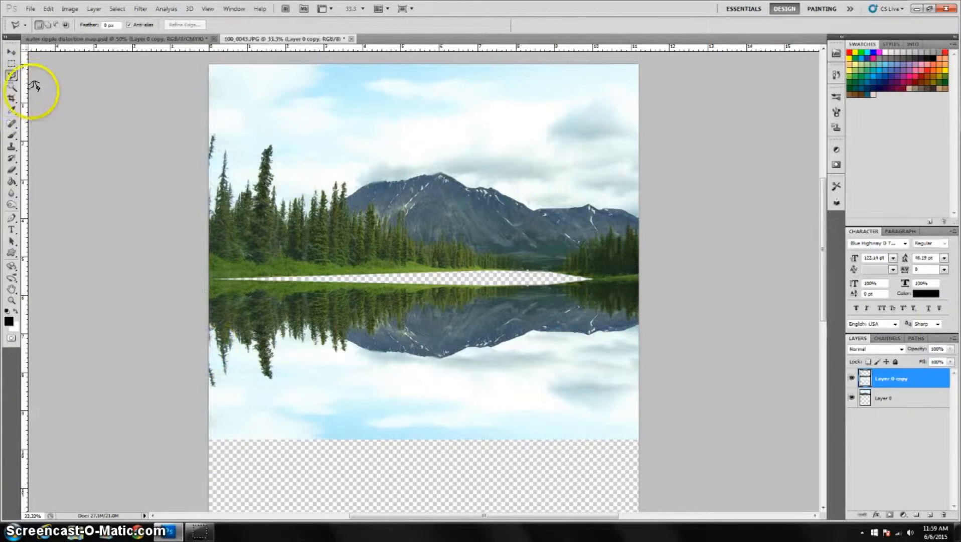
click(12, 64)
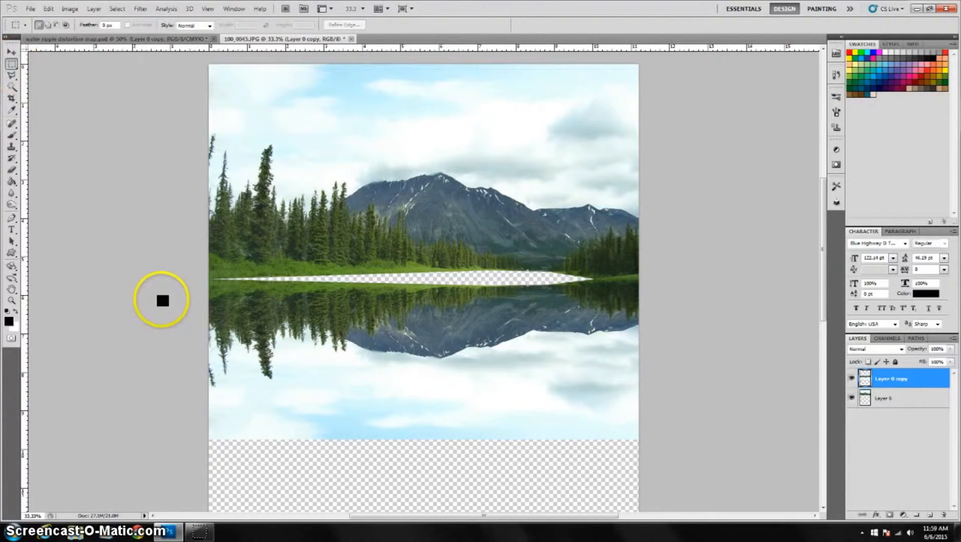
drag(174, 470, 174, 470)
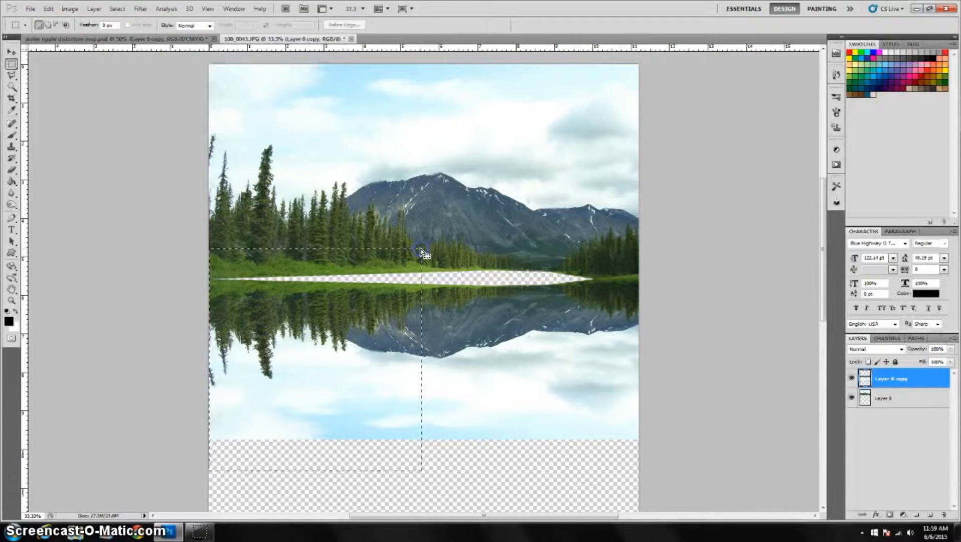
key(ctrl+t)
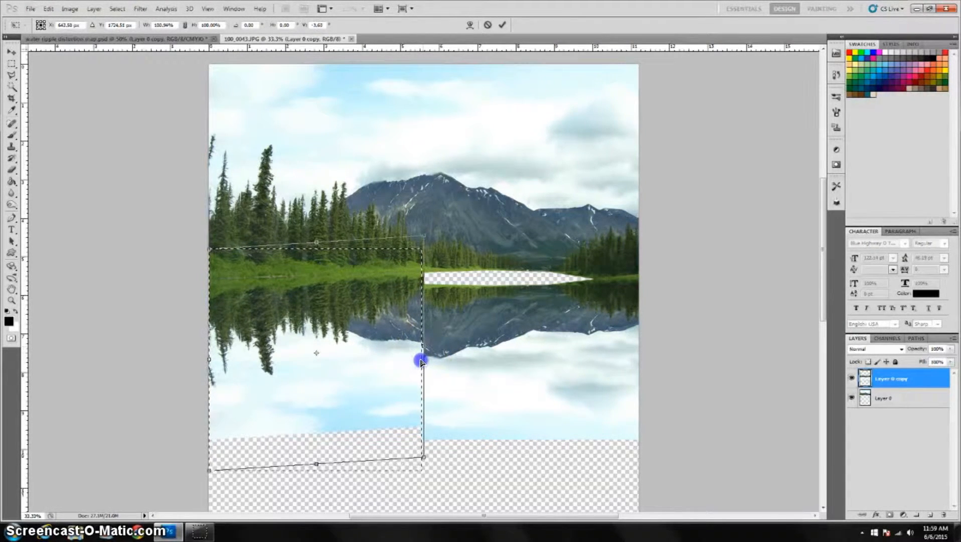
drag(421, 359, 422, 347)
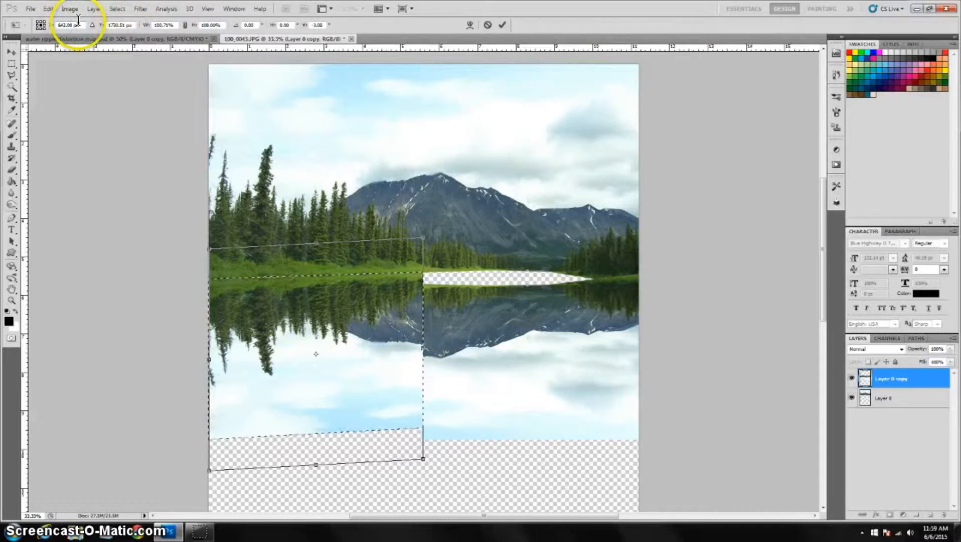
key(Return)
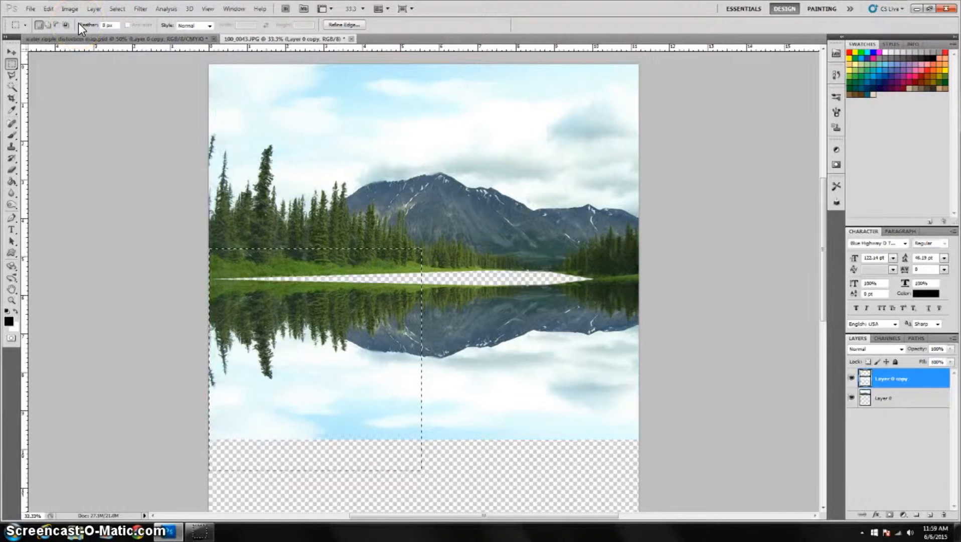
Cut the selected left half and paste it as a new layer, moving it back over the reflection's left side.
click(50, 9)
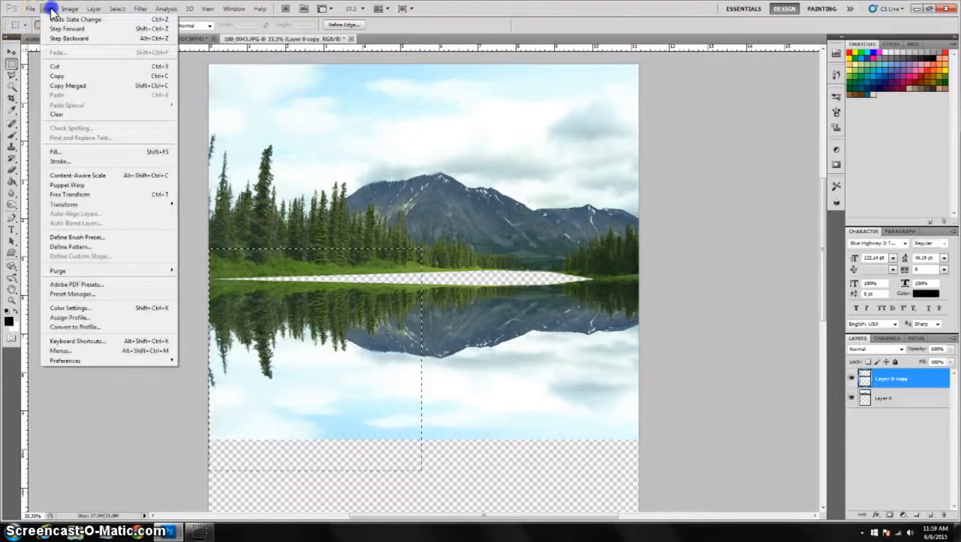
click(56, 67)
click(48, 10)
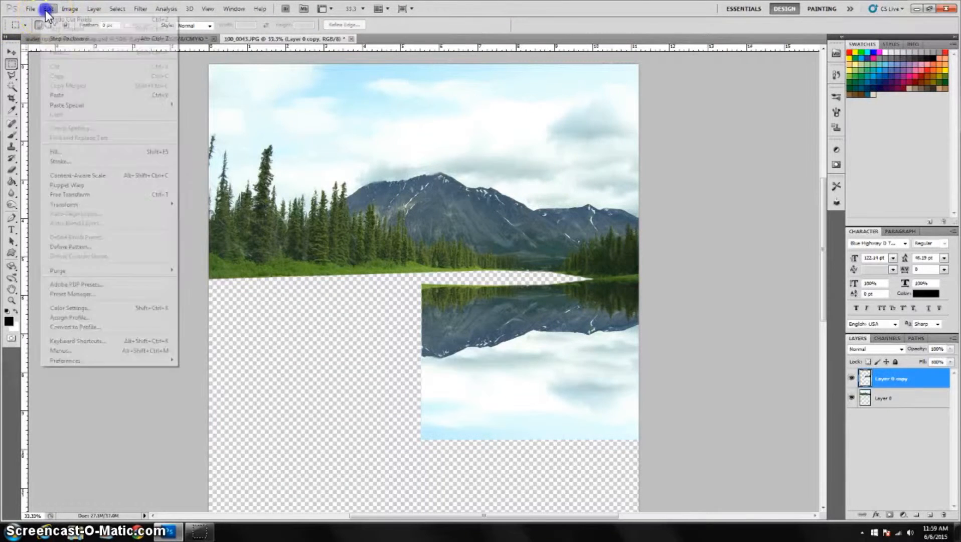
click(66, 95)
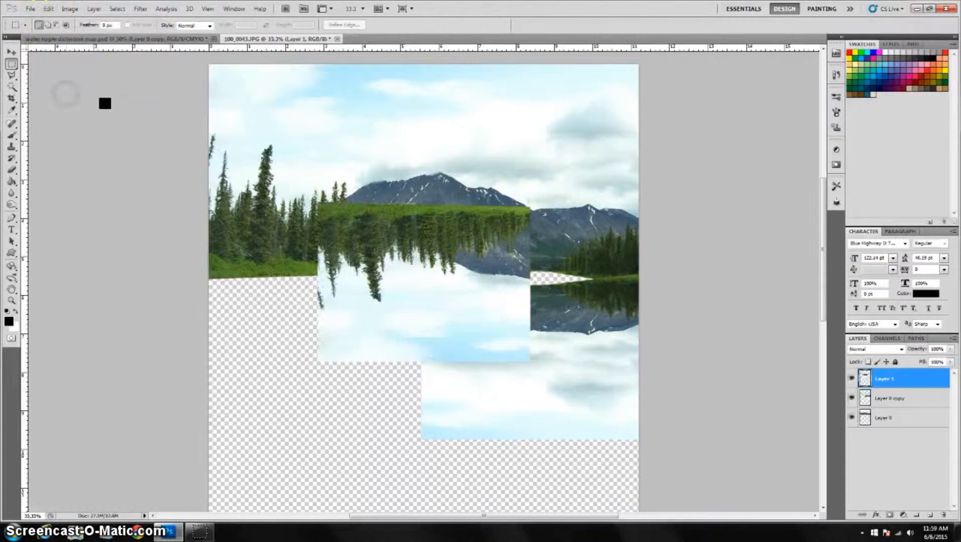
click(17, 52)
drag(375, 326, 280, 393)
Rotate the pasted left piece about 3° with Free Transform so its top meets the shoreline.
key(ctrl+t)
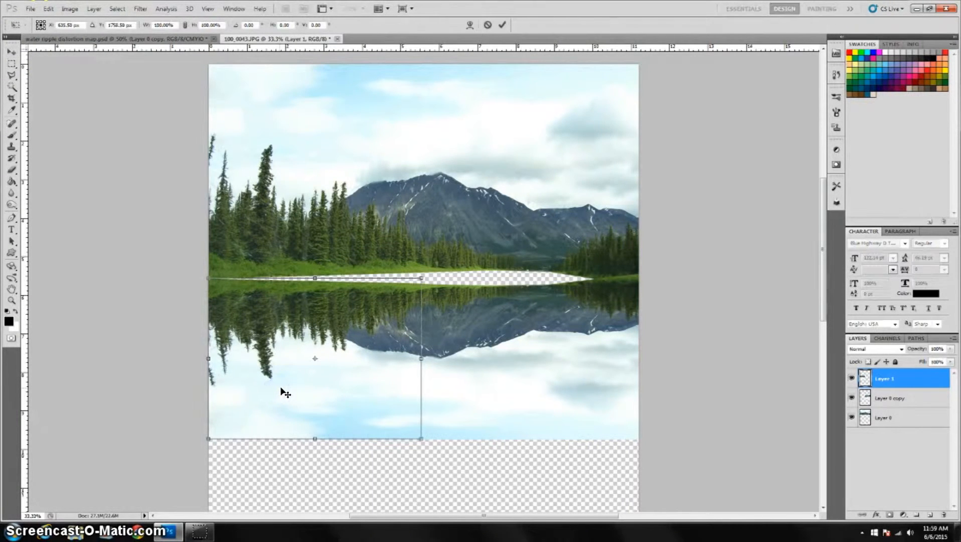
drag(422, 358, 420, 359)
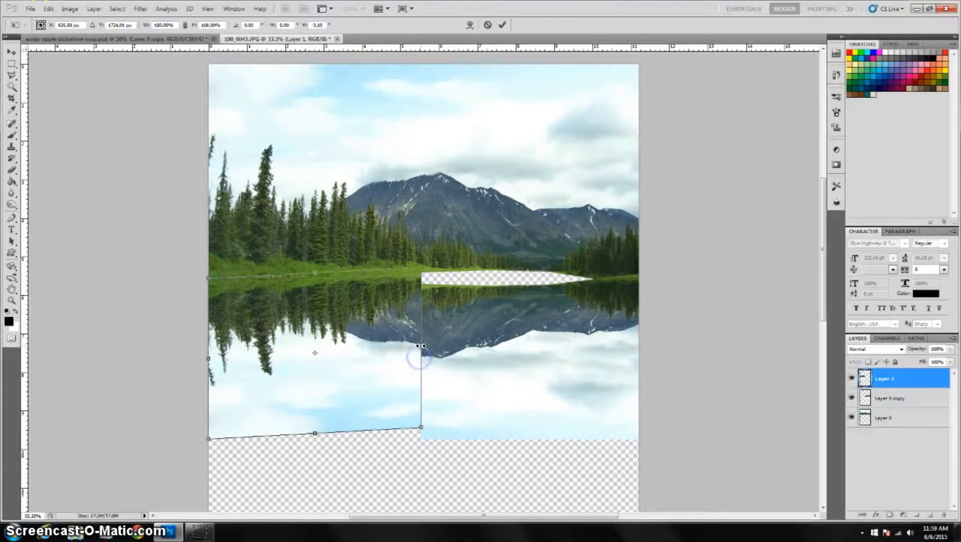
key(Return)
click(440, 362)
Cut a middle section from the duplicate reflection layer, paste it as a new layer, and move it into place.
click(918, 399)
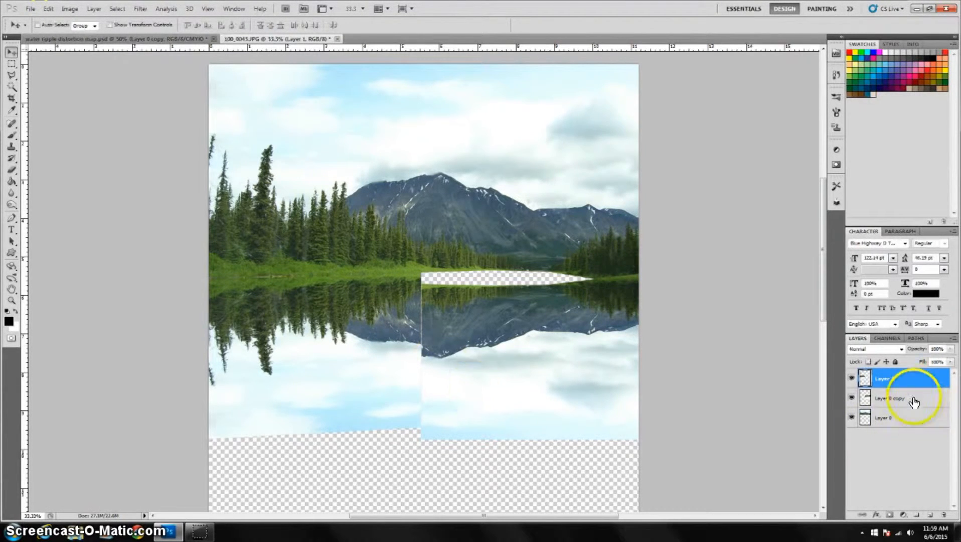
click(12, 63)
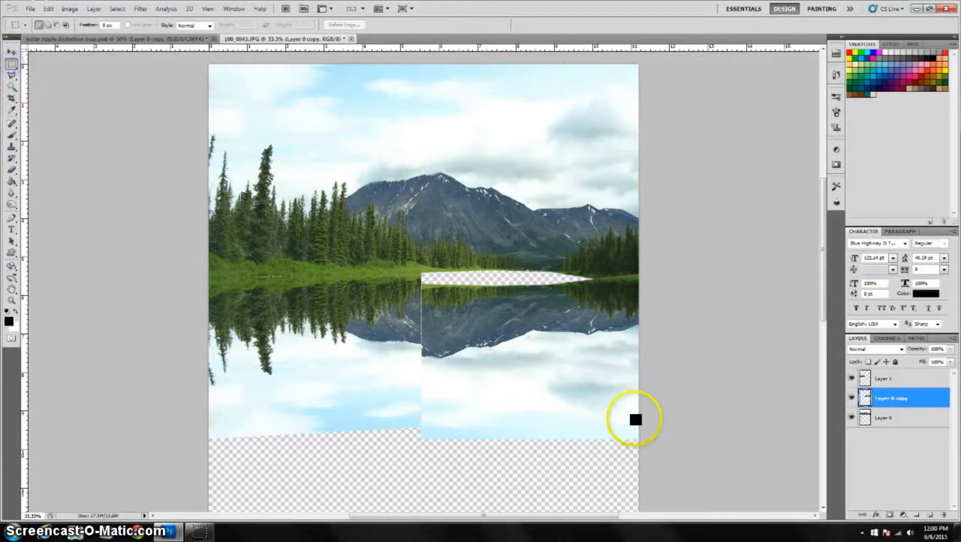
drag(405, 452, 457, 342)
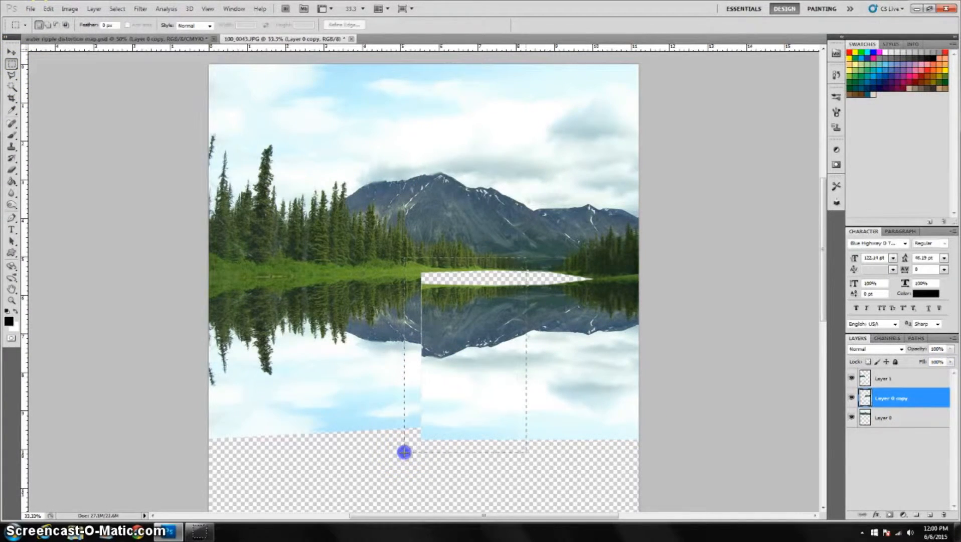
drag(404, 452, 548, 259)
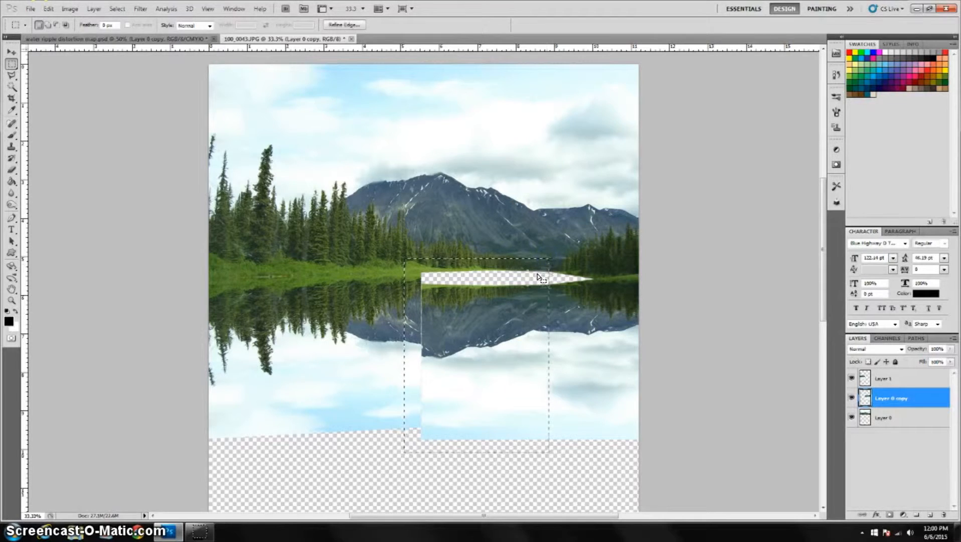
click(52, 8)
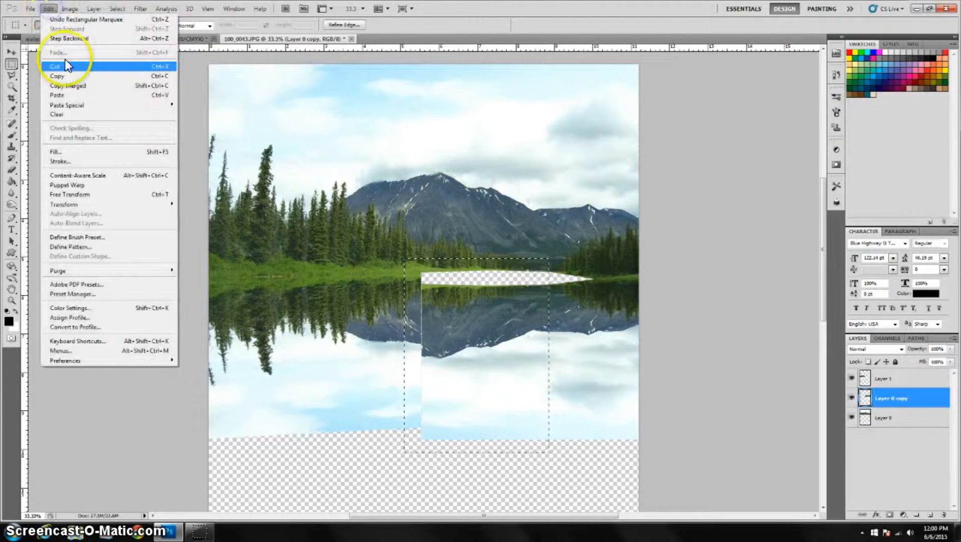
click(66, 66)
click(50, 9)
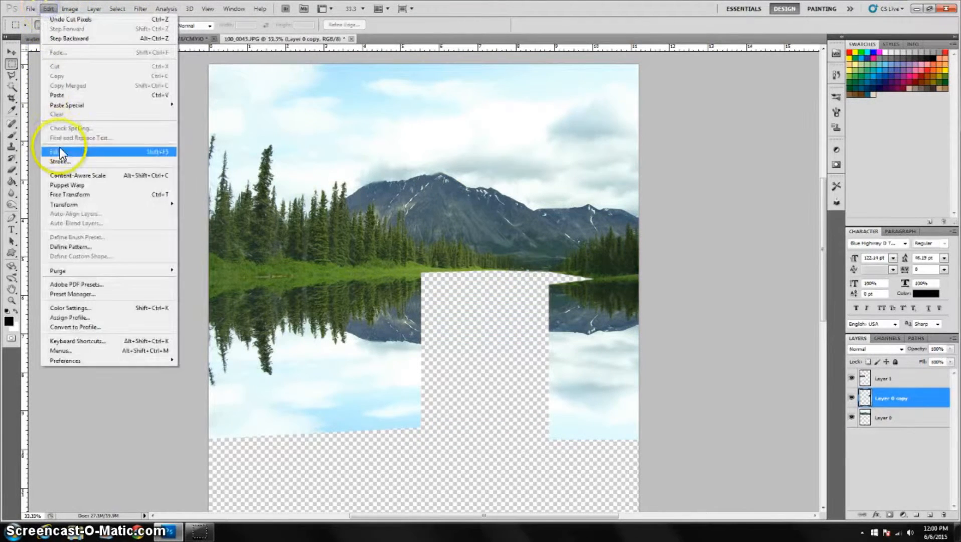
click(75, 95)
click(11, 51)
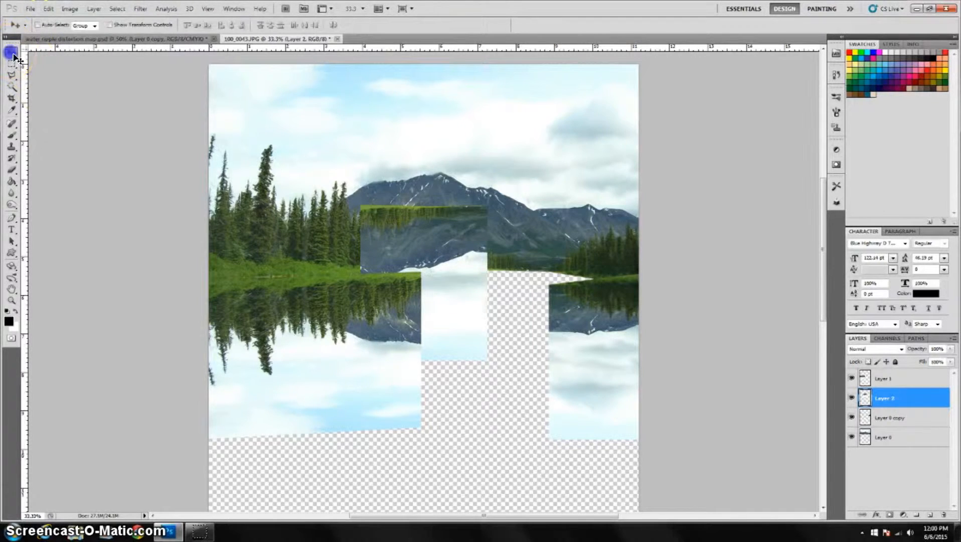
drag(440, 320, 505, 382)
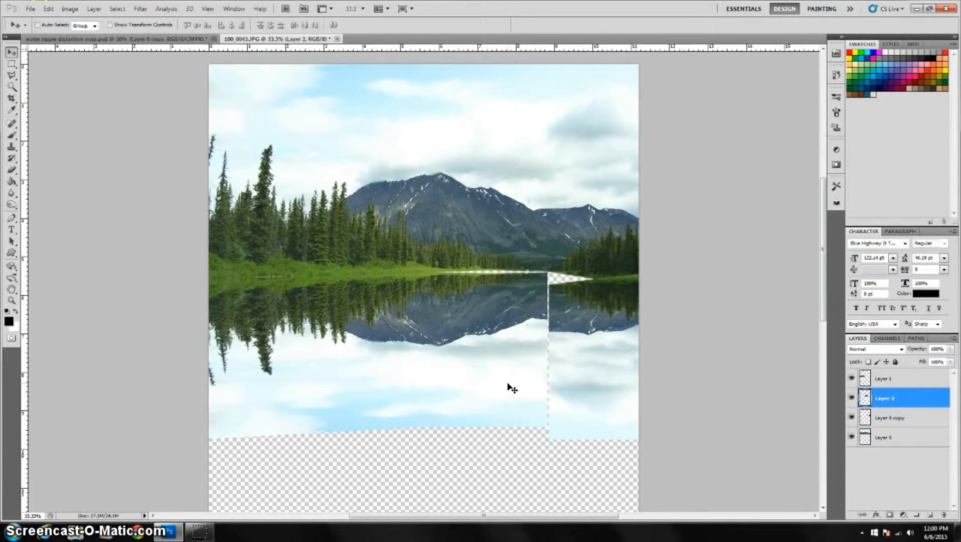
Tilt the middle piece about 3° with Free Transform so its top edge follows the shoreline.
key(ctrl+t)
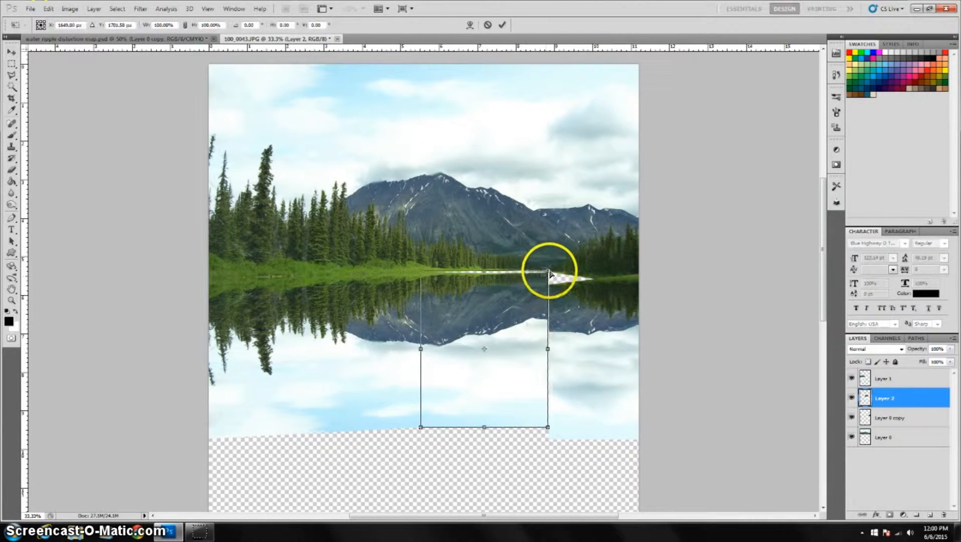
drag(549, 273, 548, 267)
drag(548, 347, 547, 347)
drag(548, 264, 547, 264)
drag(483, 264, 482, 267)
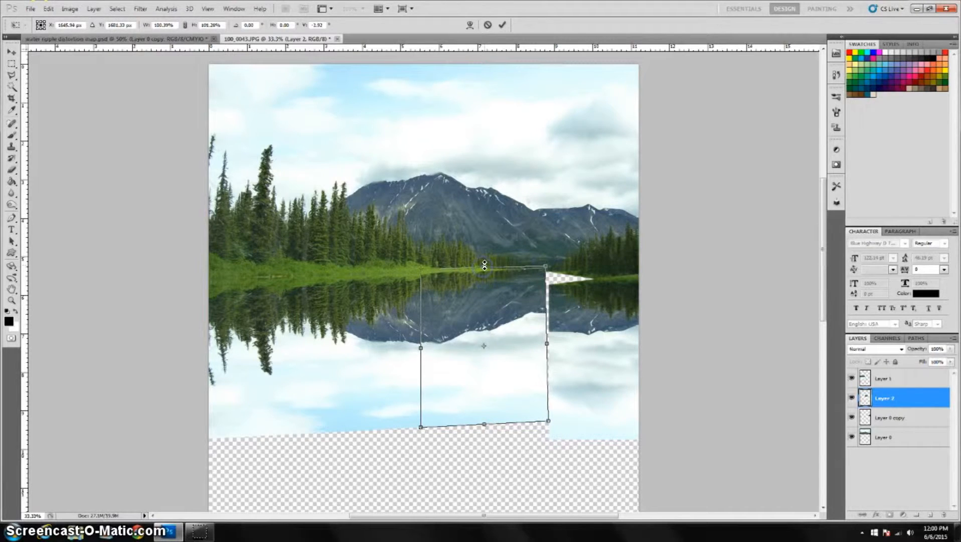
key(Return)
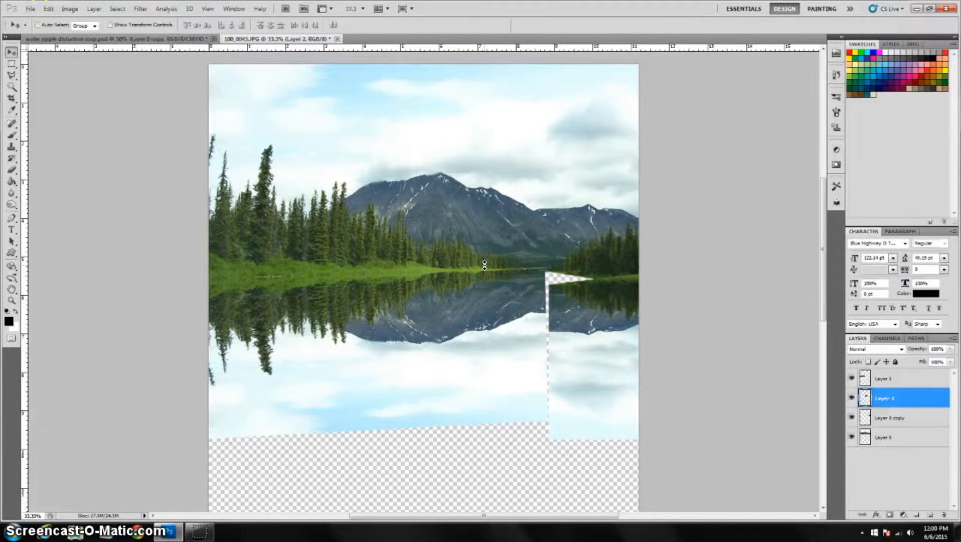
Rotate the remaining right part of the duplicate reflection layer slightly with Free Transform to align it with the shoreline.
click(905, 417)
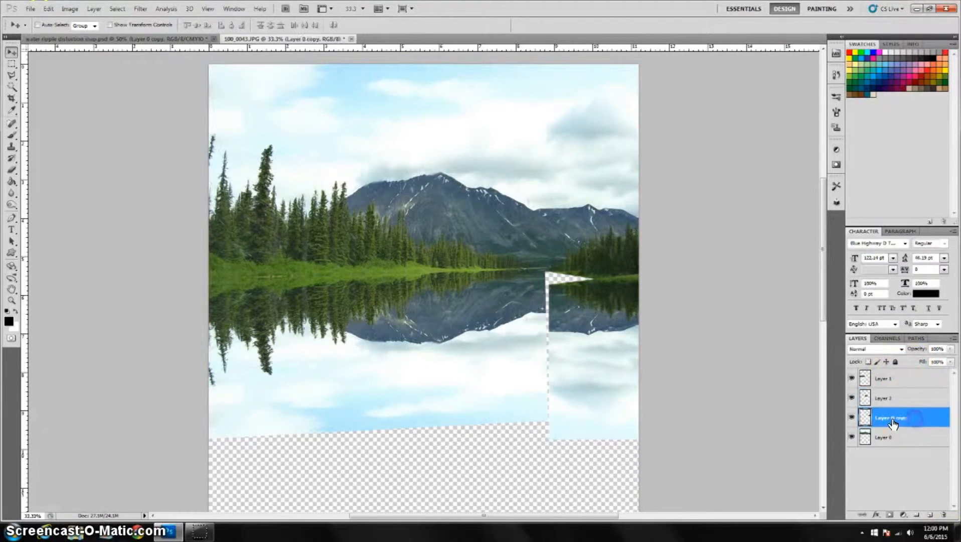
click(851, 417)
click(851, 418)
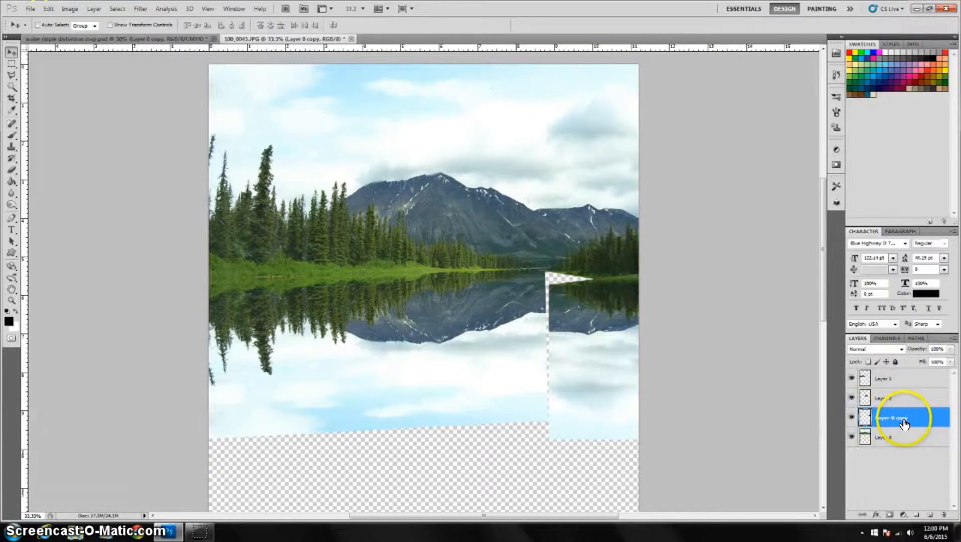
key(ctrl+t)
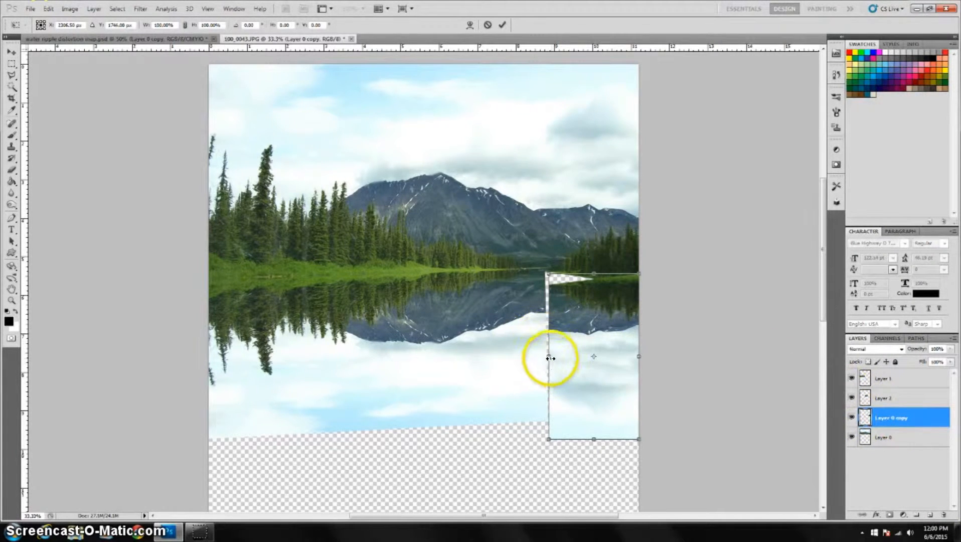
drag(549, 359, 542, 339)
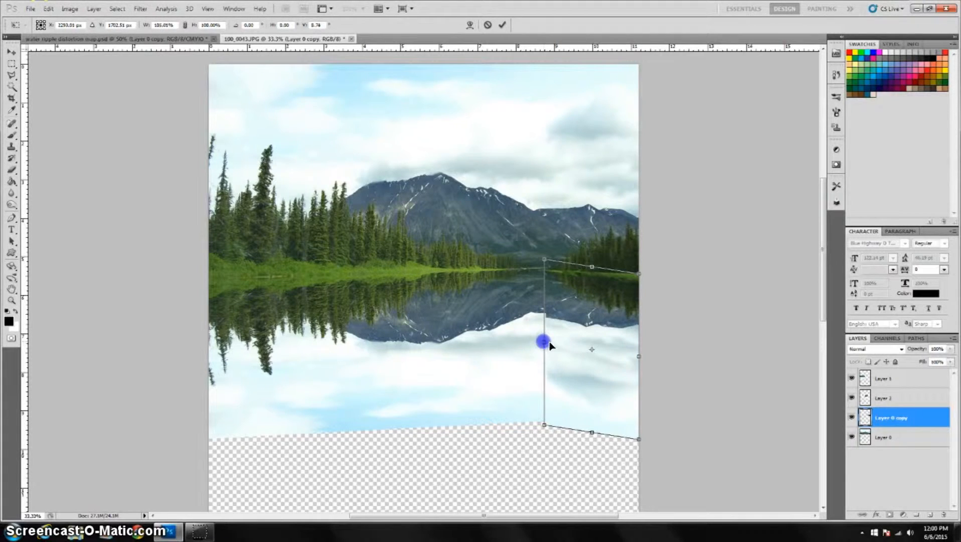
key(Return)
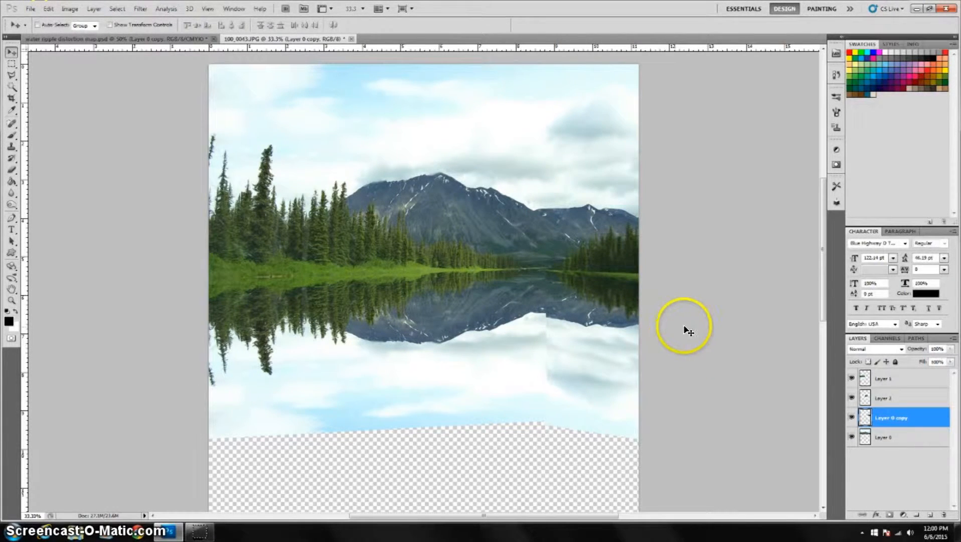
Re-apply Free Transform and nudge the right reflection piece so its edge meets the shoreline and neighbouring piece.
key(ctrl+t)
drag(543, 440, 543, 442)
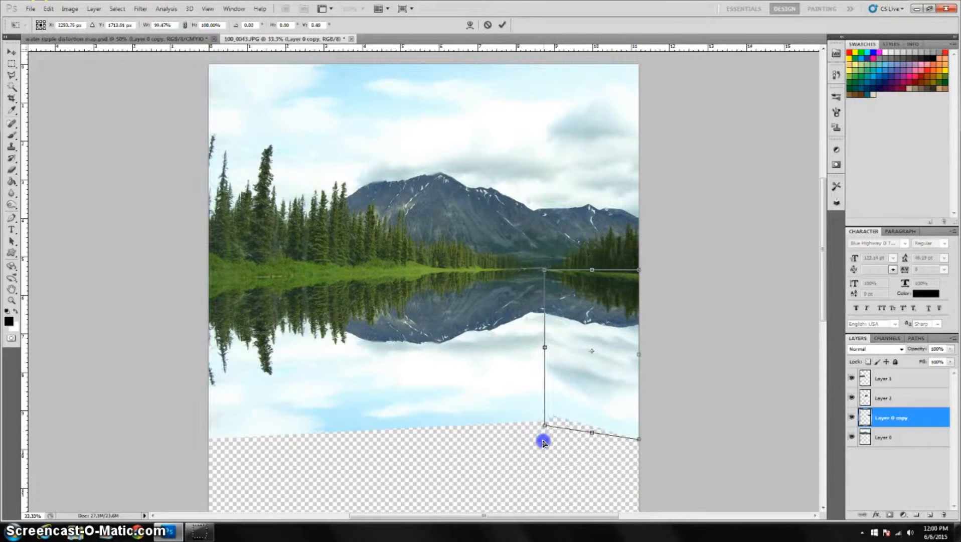
drag(543, 440, 543, 440)
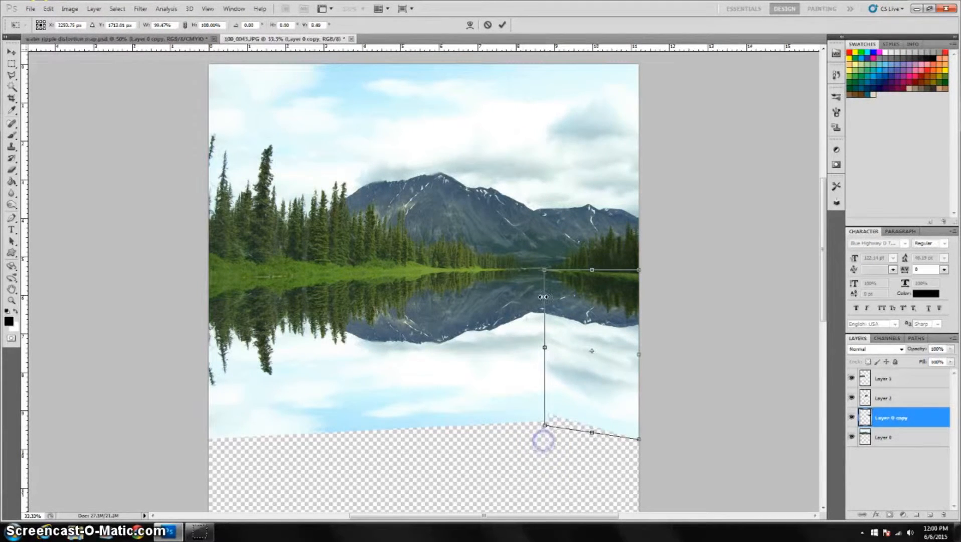
key(Return)
drag(627, 311, 630, 319)
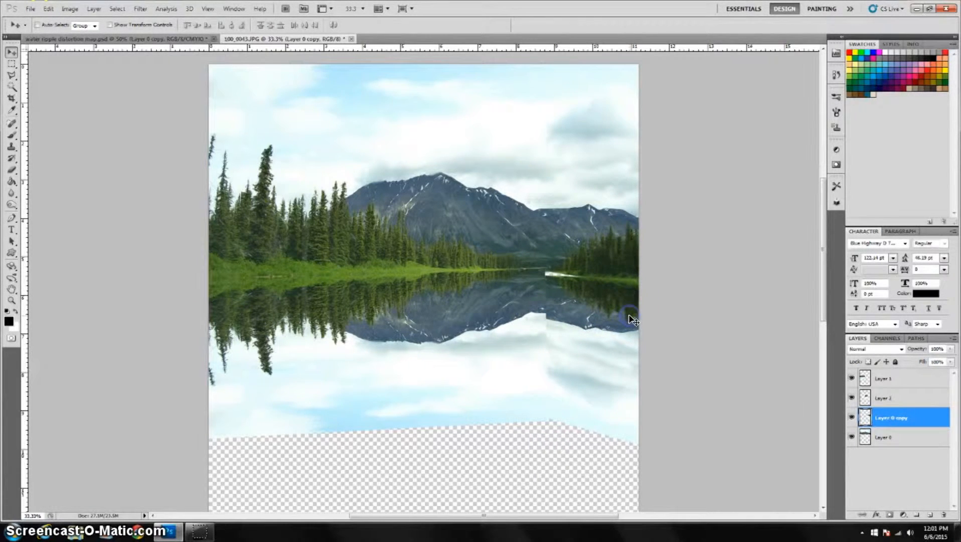
key(ctrl+t)
drag(545, 361, 544, 362)
key(Return)
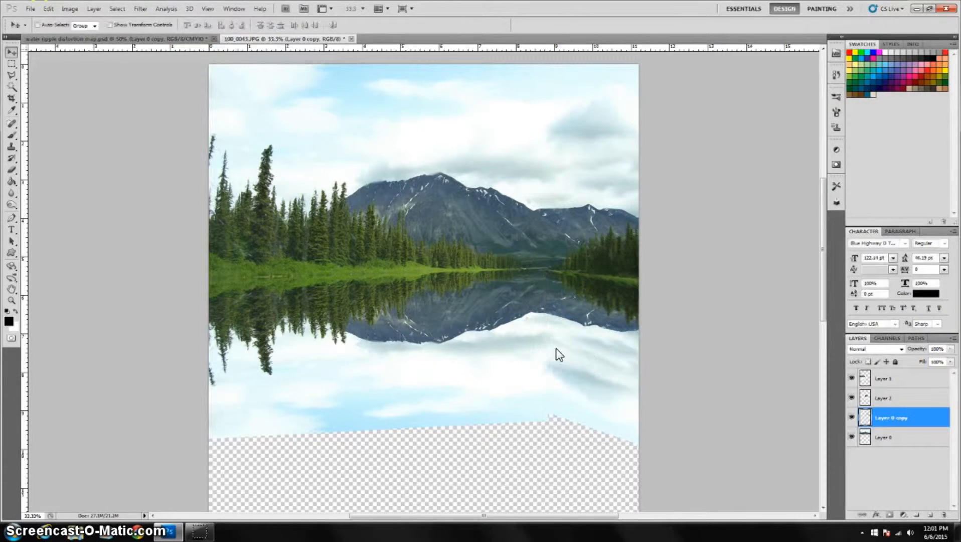
click(568, 335)
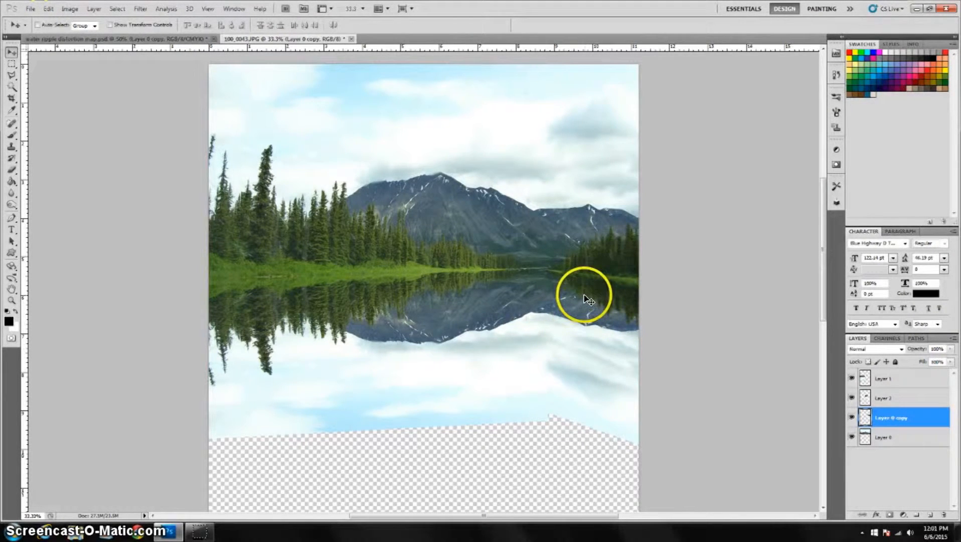
Select the three reflection layers and merge them into a single layer.
click(898, 380)
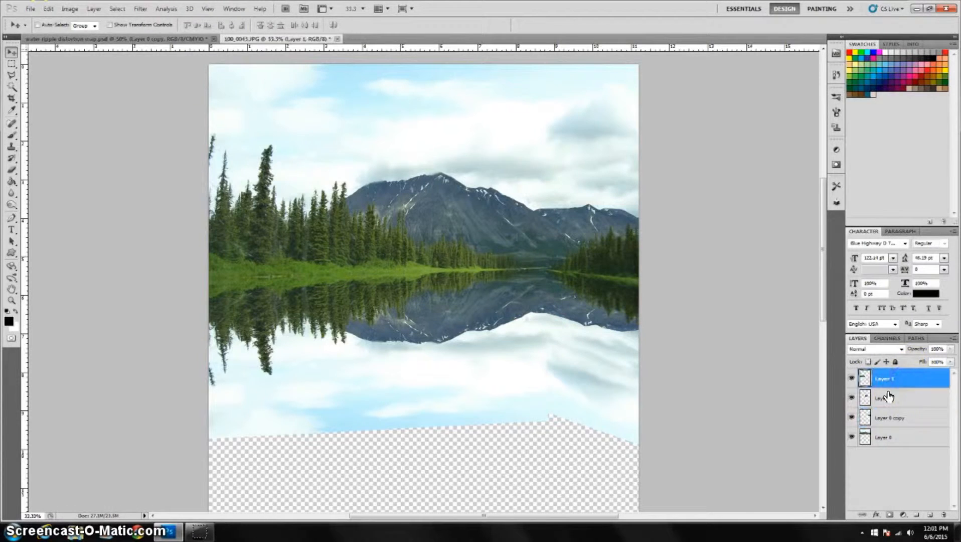
shift+click(909, 419)
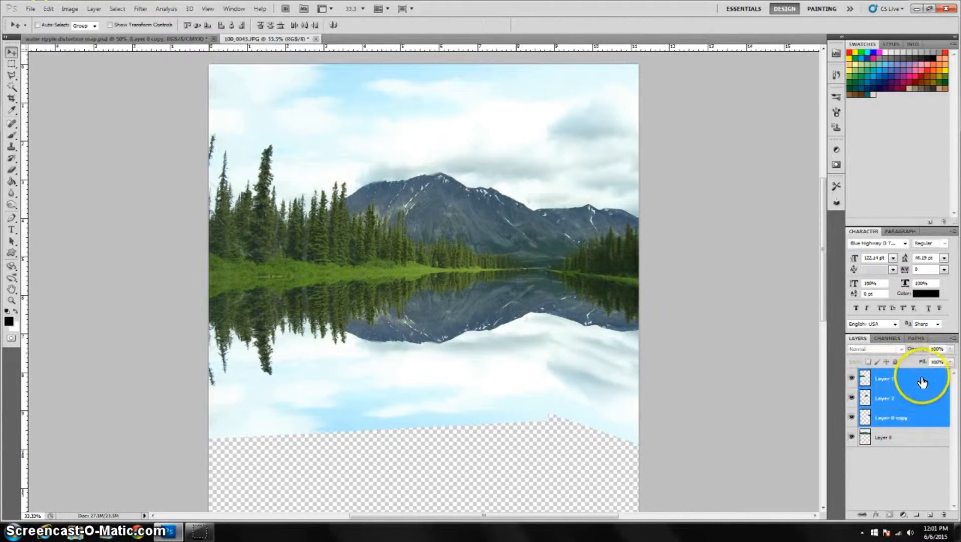
right_click(933, 384)
click(871, 350)
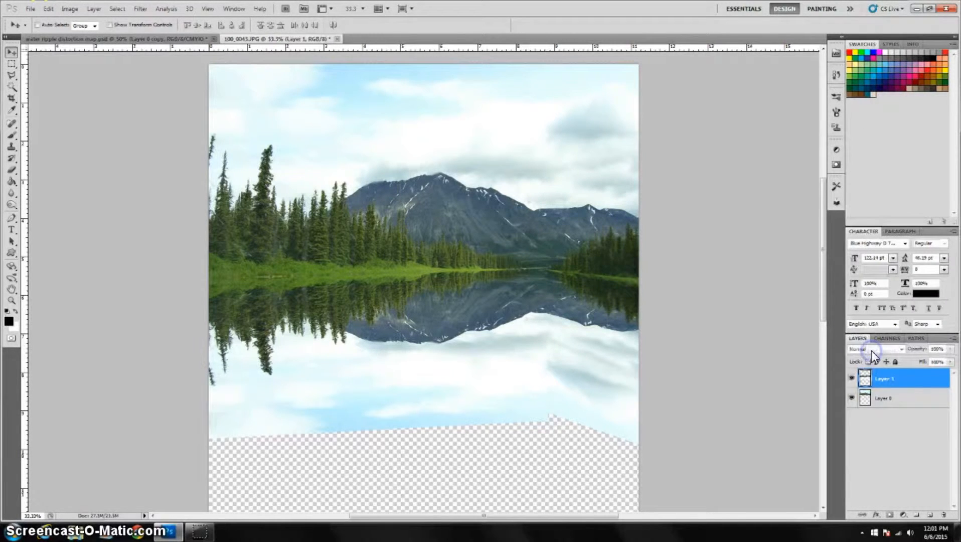
click(851, 378)
click(851, 378)
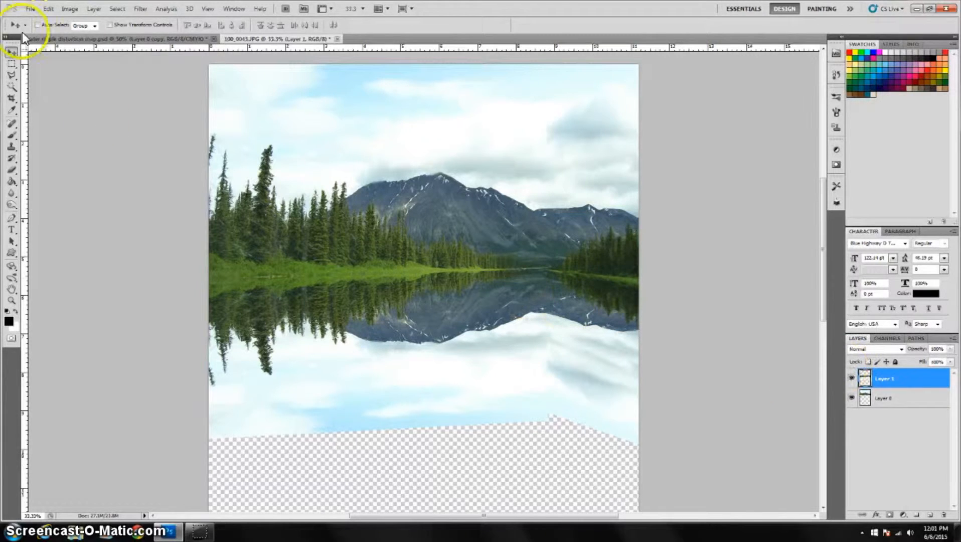
Marquee-select the filled image area down to the reflection's bottom and crop the canvas to it, then deselect.
click(11, 64)
drag(193, 58, 645, 411)
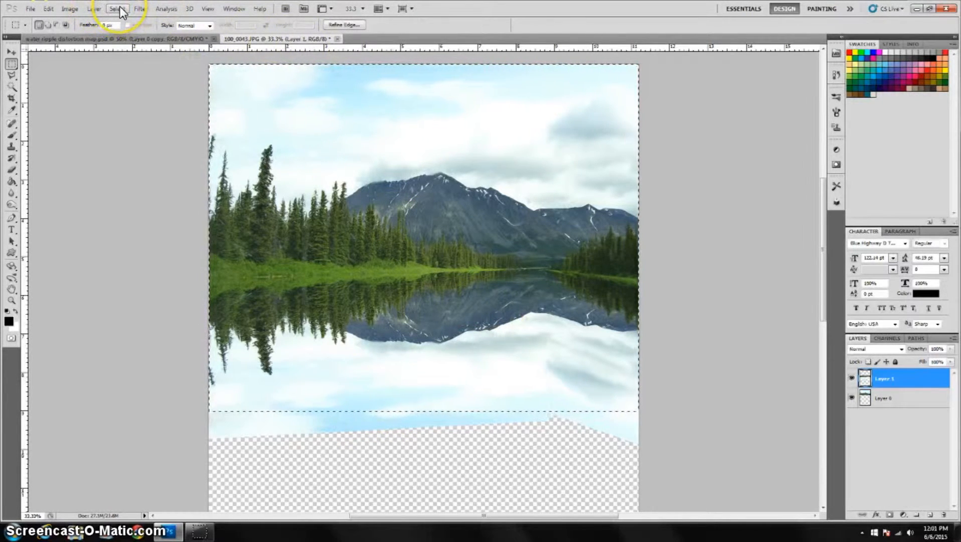
click(70, 9)
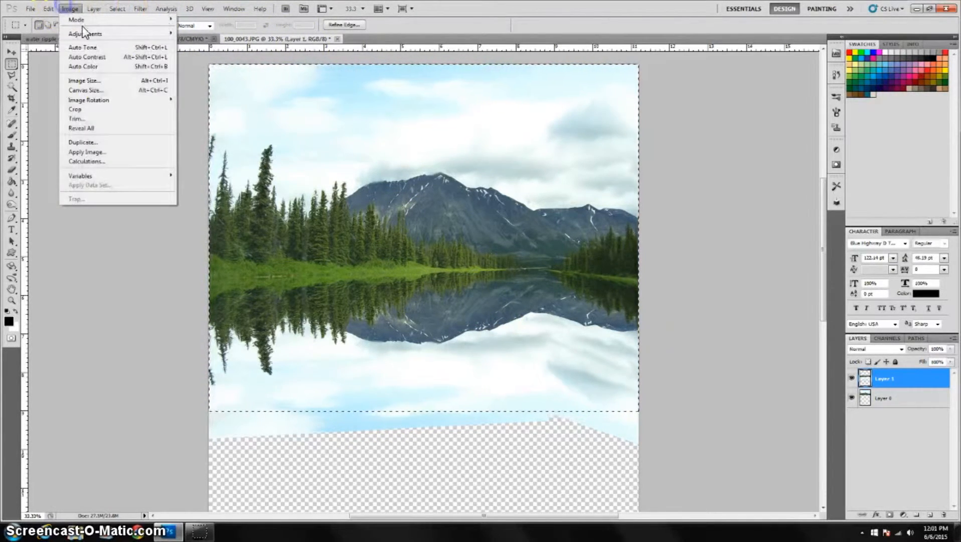
click(111, 108)
key(ctrl+d)
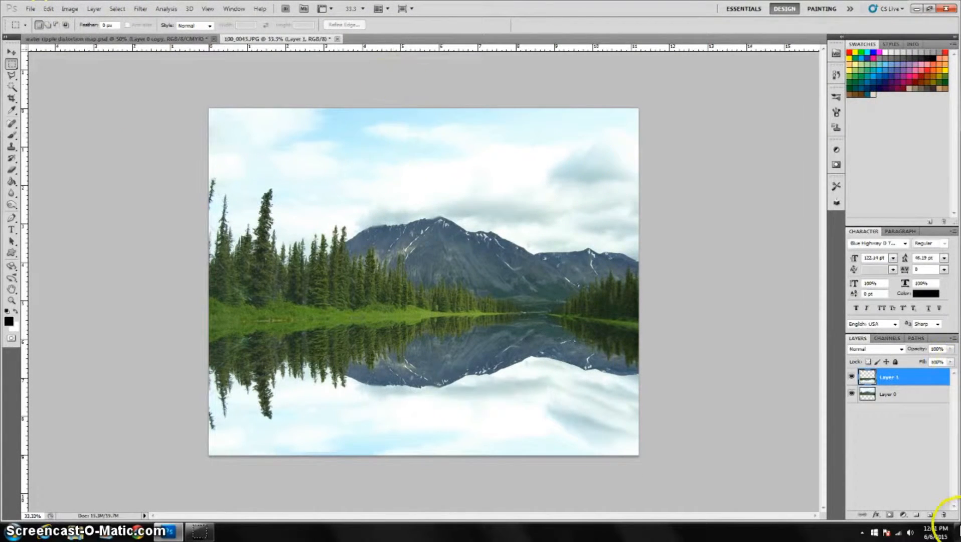
Create a new layer on top and fill it with white.
click(929, 515)
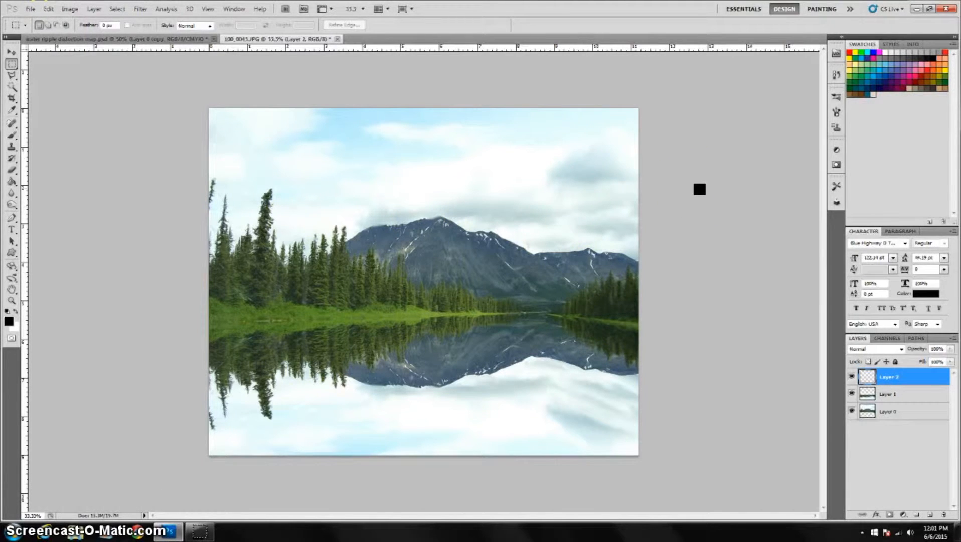
key(i)
key(shift+F5)
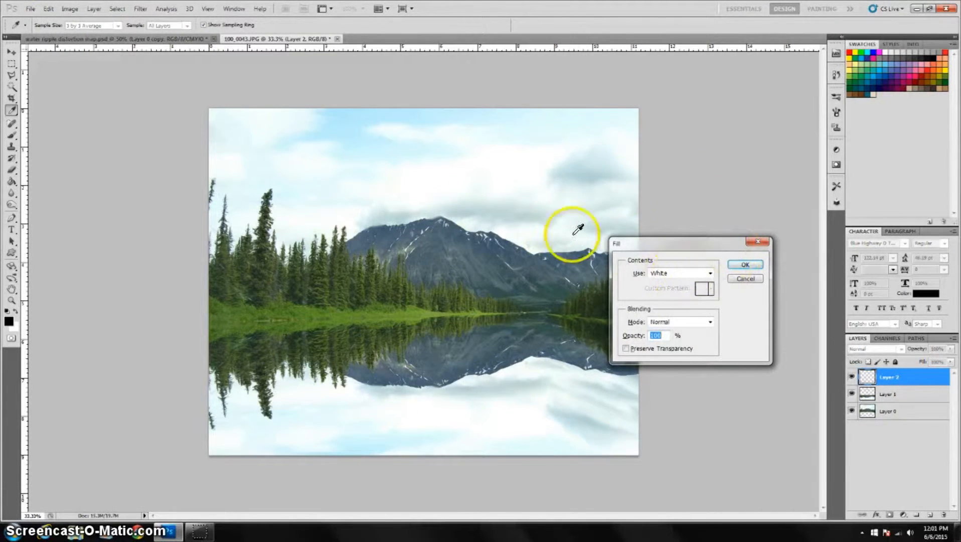
click(744, 264)
key(m)
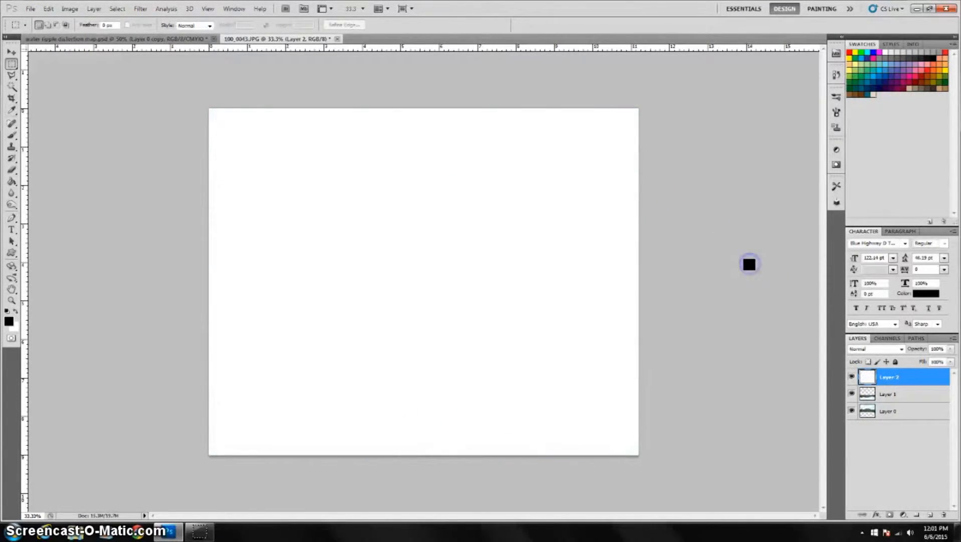
Apply Add Noise to the white layer at 51.85% with Gaussian distribution and Monochromatic enabled.
click(141, 9)
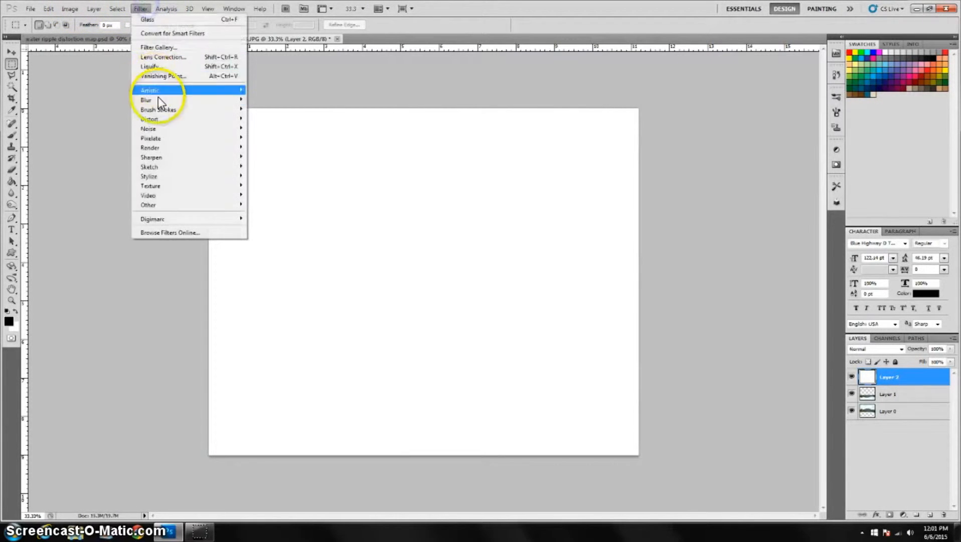
mouse_move(168, 129)
click(259, 129)
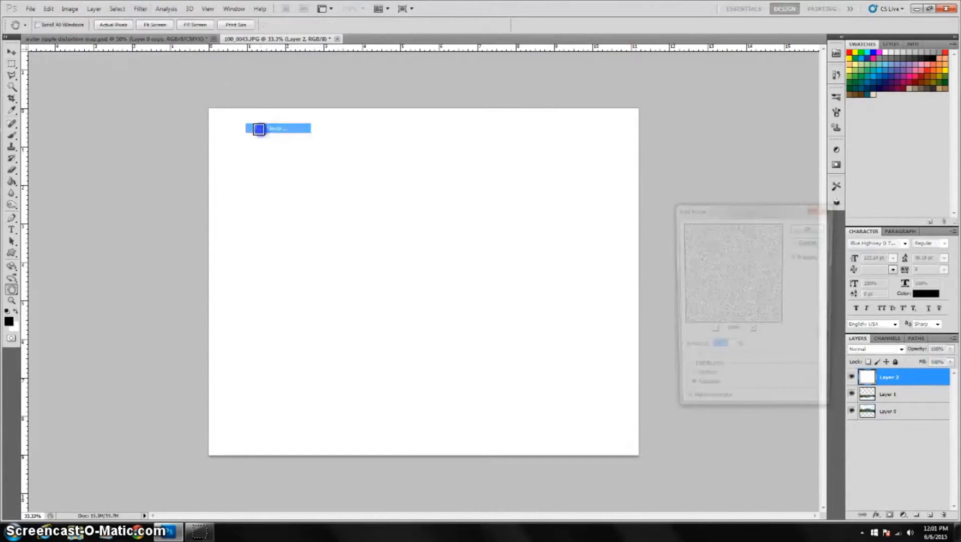
click(700, 390)
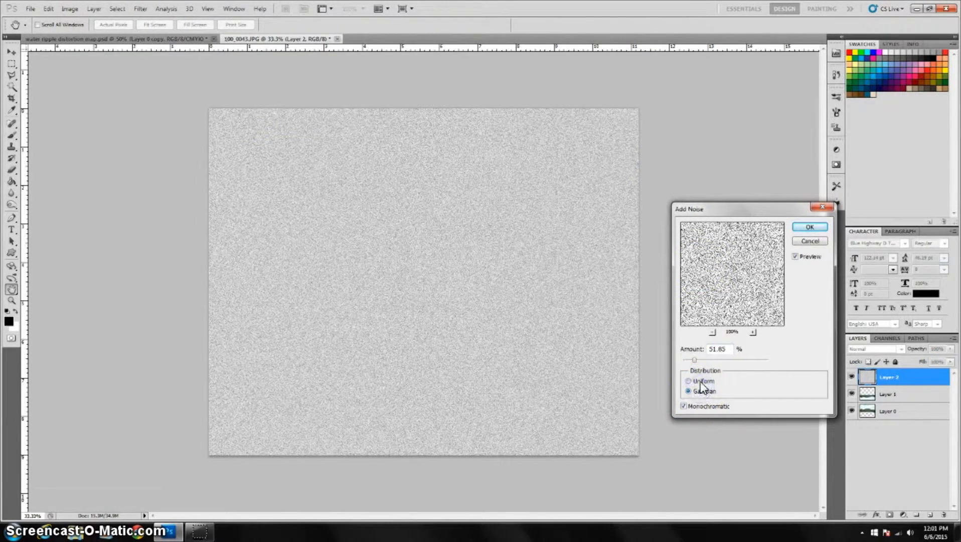
click(700, 381)
click(702, 391)
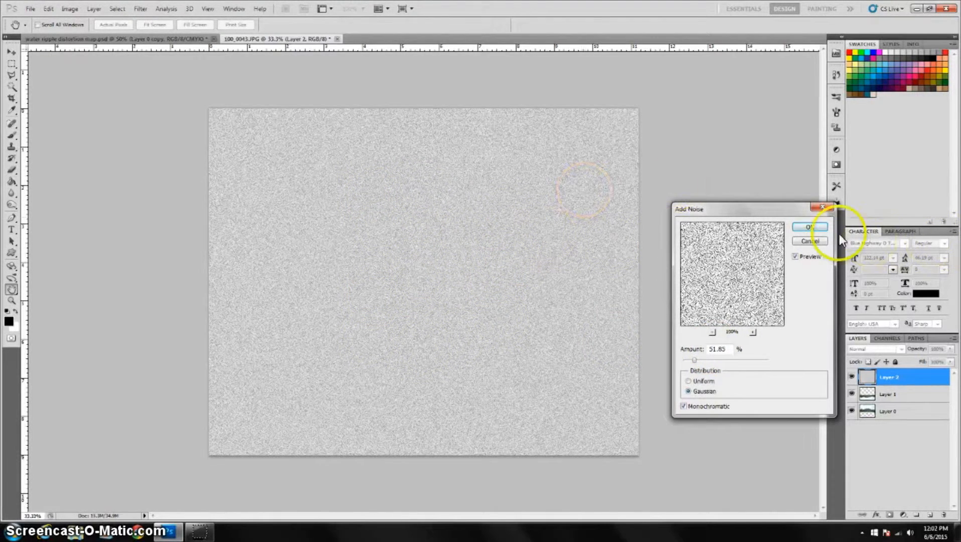
click(821, 229)
Apply the Bas Relief sketch filter with Detail 5, slightly raised Smoothness and Bottom lighting.
click(139, 8)
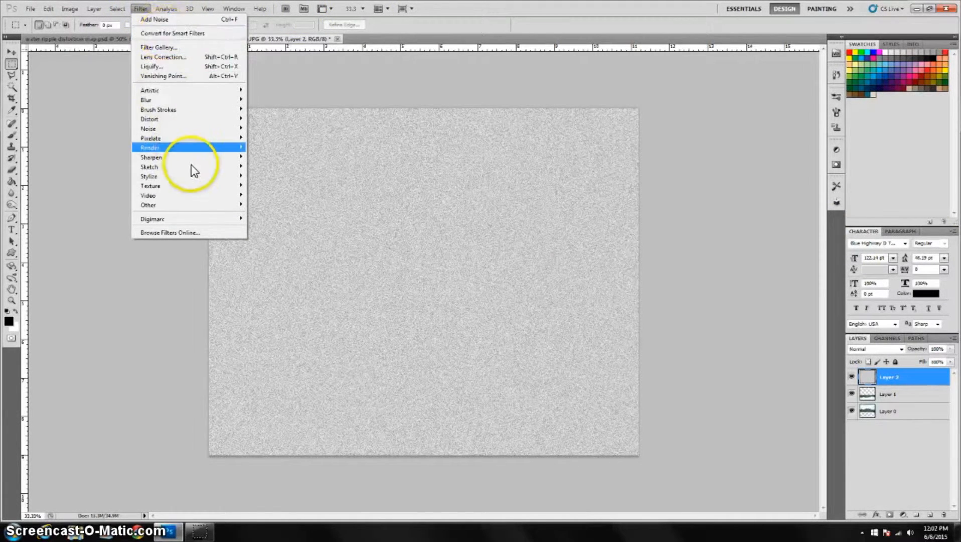
mouse_move(192, 165)
click(284, 166)
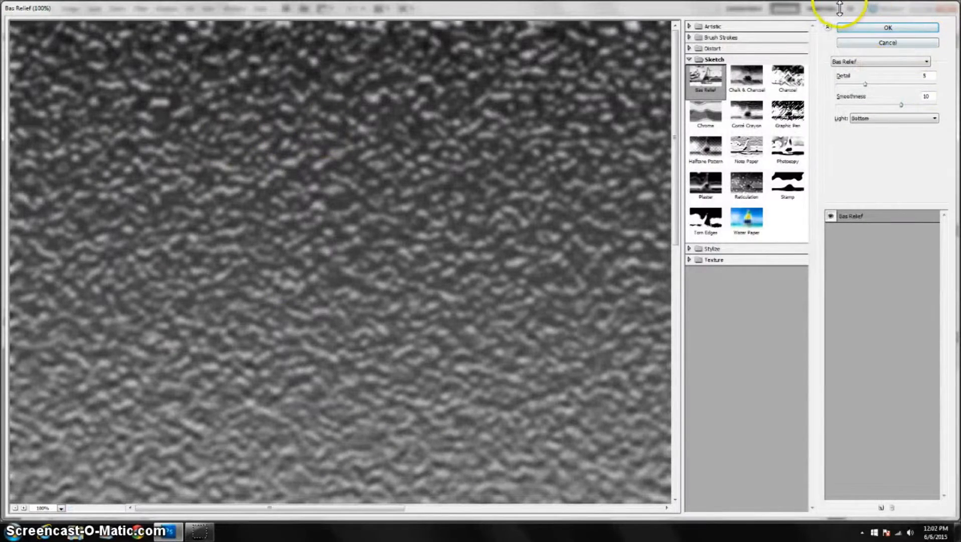
mouse_move(864, 84)
mouse_down()
mouse_move(873, 86)
mouse_move(865, 87)
mouse_up()
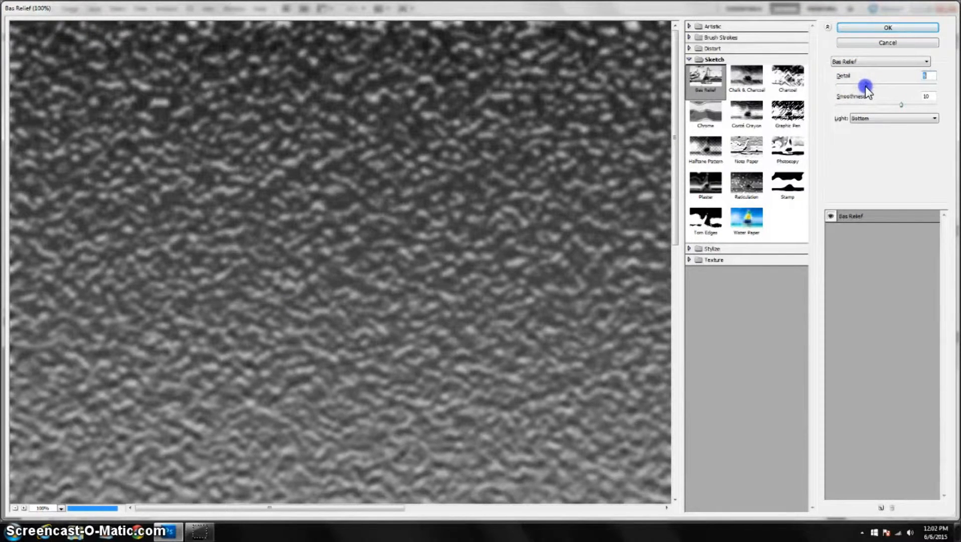
mouse_move(900, 106)
mouse_down()
mouse_move(886, 107)
mouse_move(914, 103)
mouse_move(903, 105)
mouse_up()
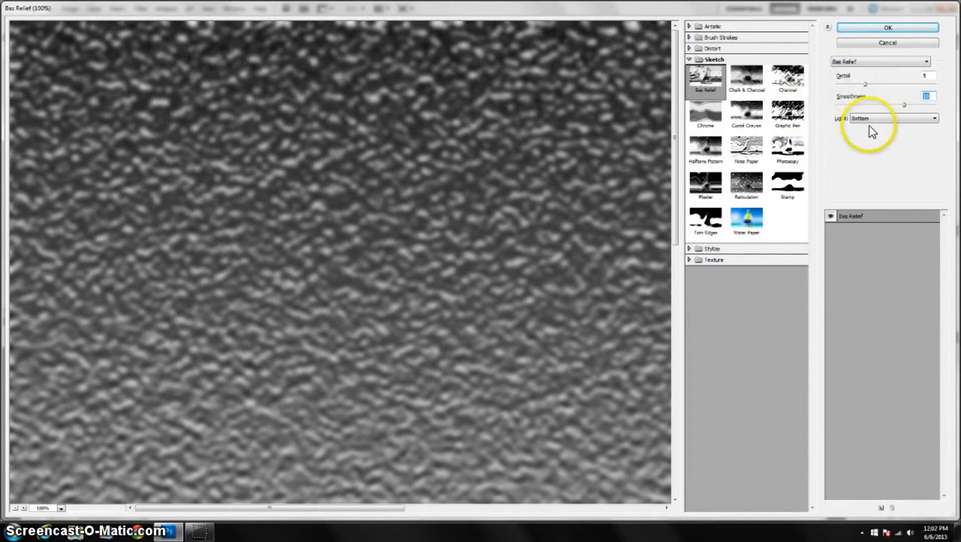
drag(525, 214, 558, 200)
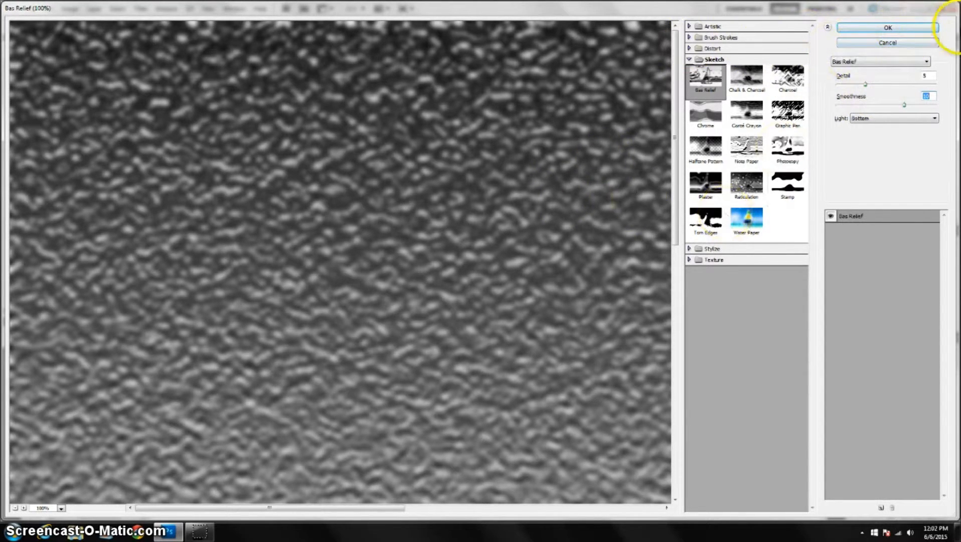
click(872, 27)
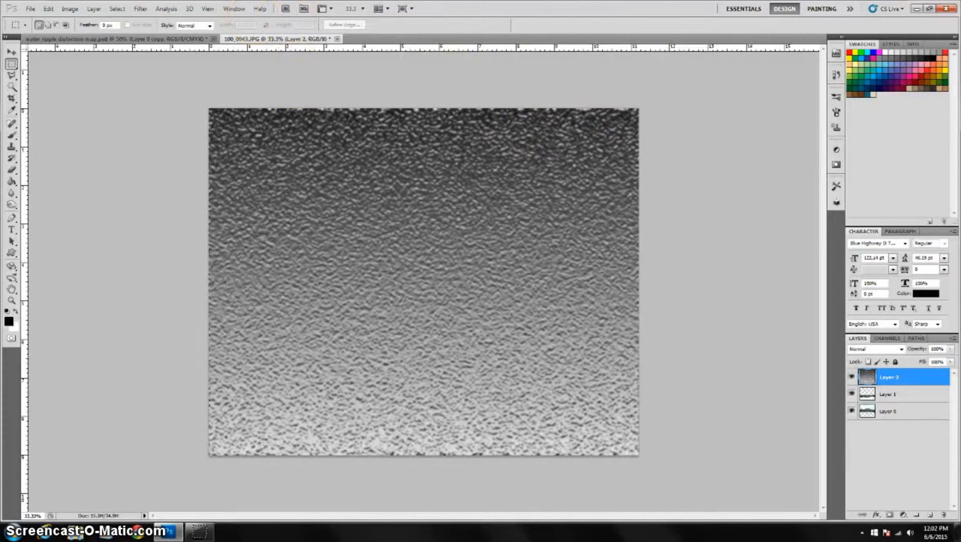
Apply a horizontal Motion Blur with a 0° angle and a moderate distance to the relief layer.
click(146, 9)
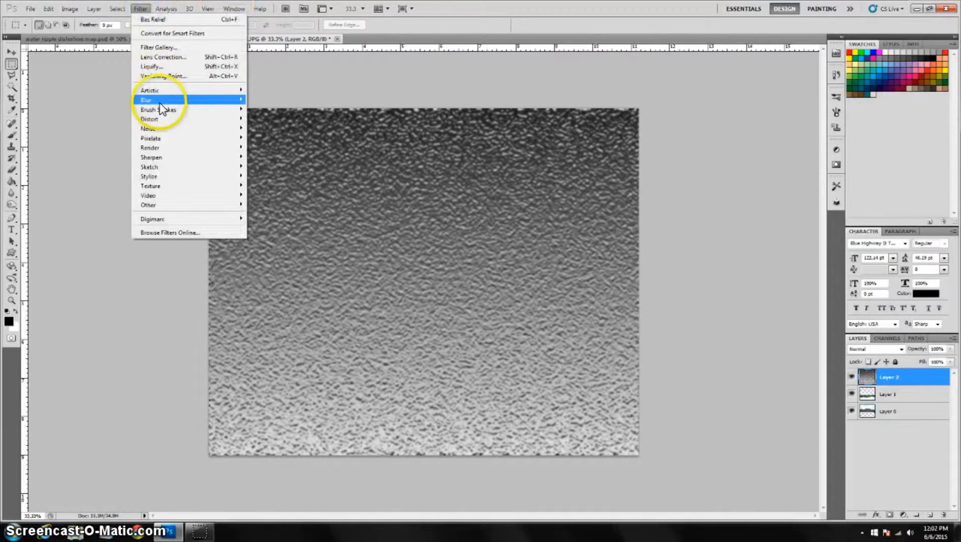
mouse_move(173, 153)
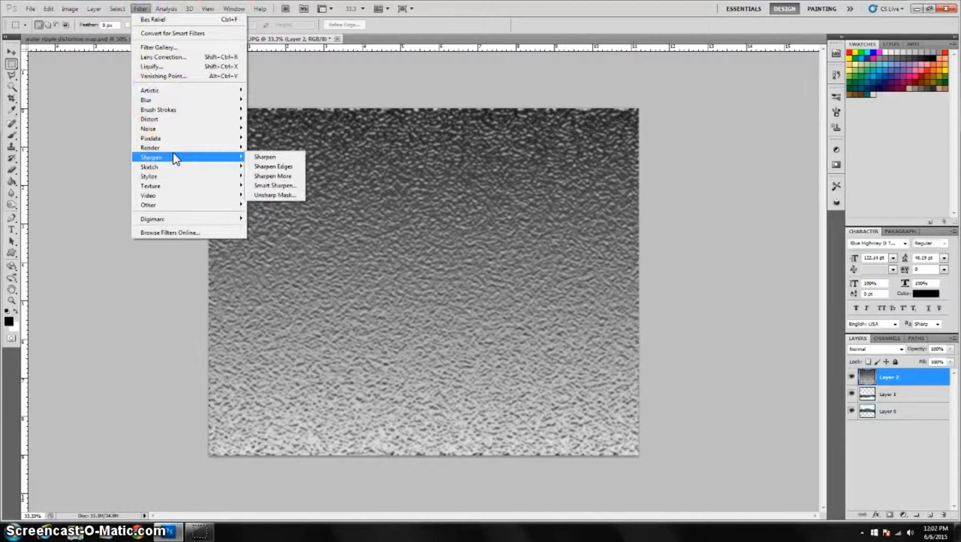
mouse_move(170, 102)
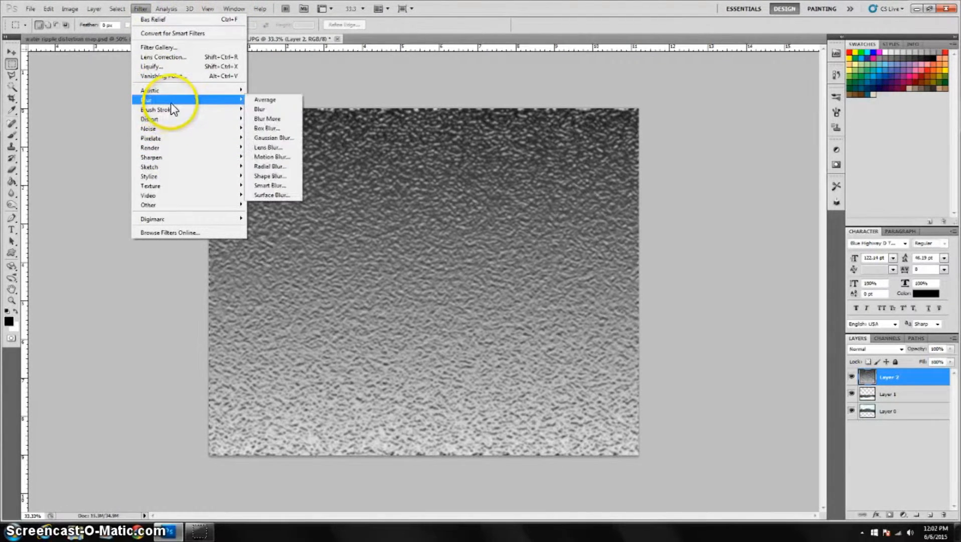
click(282, 156)
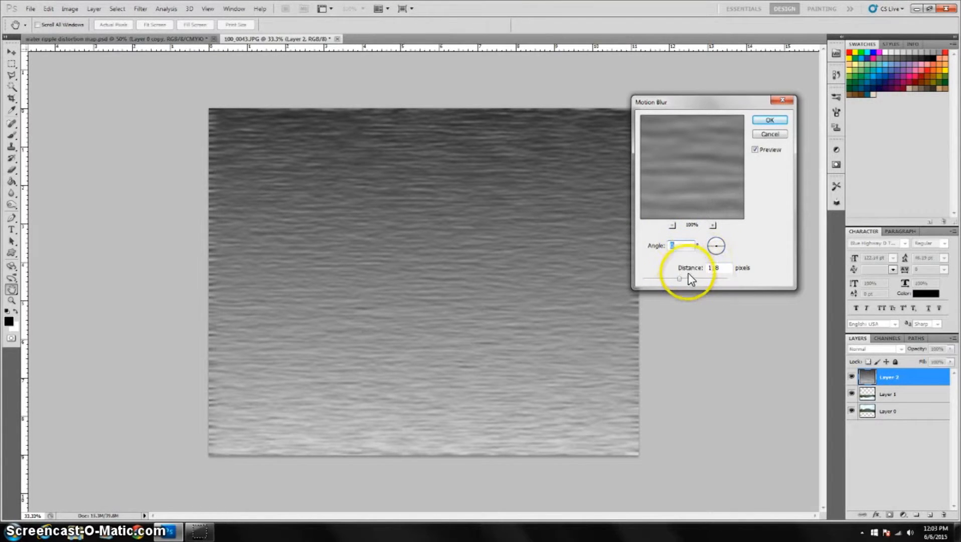
drag(679, 280, 719, 280)
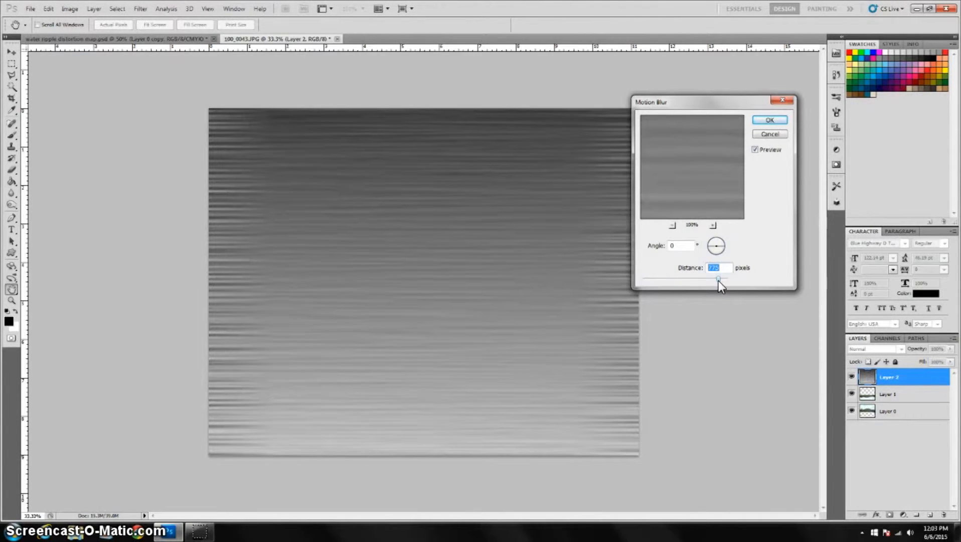
click(719, 280)
drag(719, 280, 718, 280)
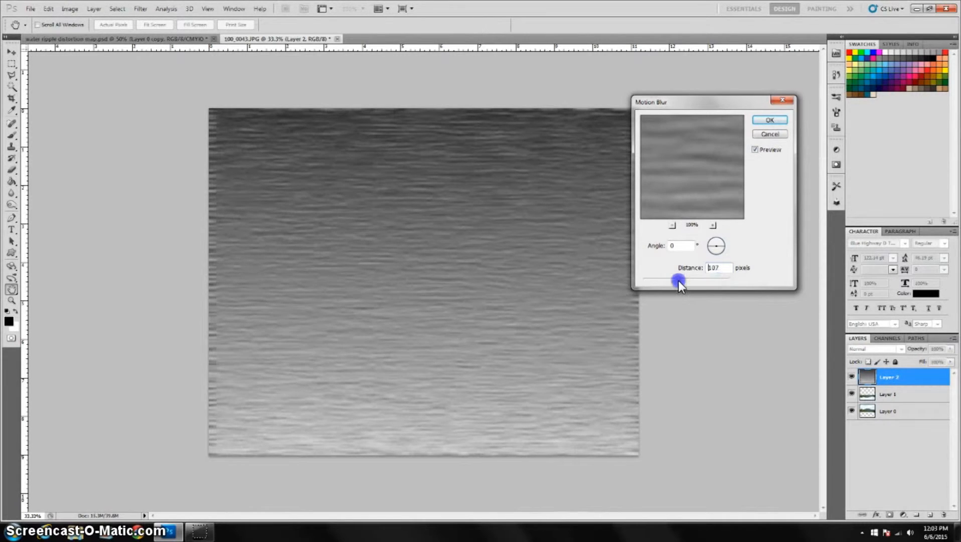
drag(680, 280, 680, 279)
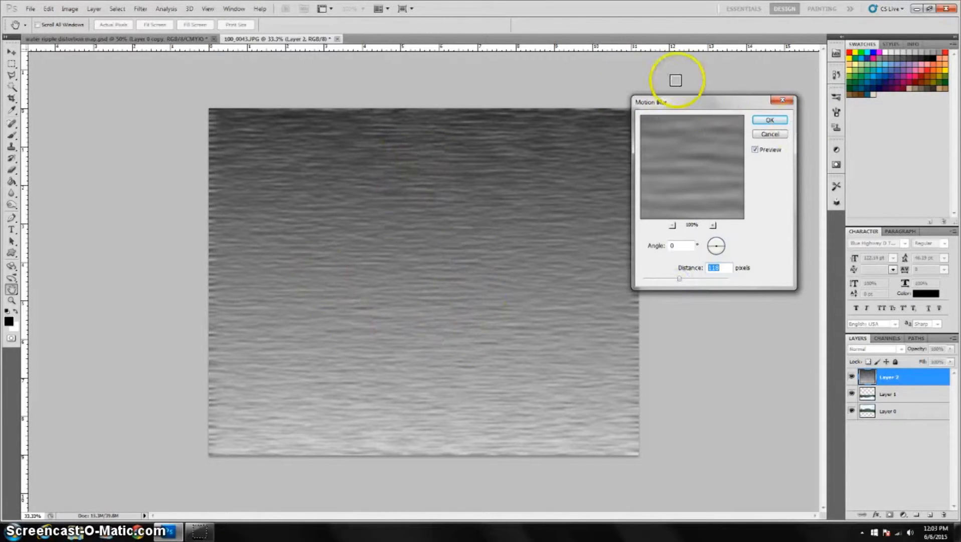
click(785, 123)
Save the texture document on the Desktop as a Photoshop PSD named aaaaaaaaaa, keeping Maximize Compatibility.
click(30, 8)
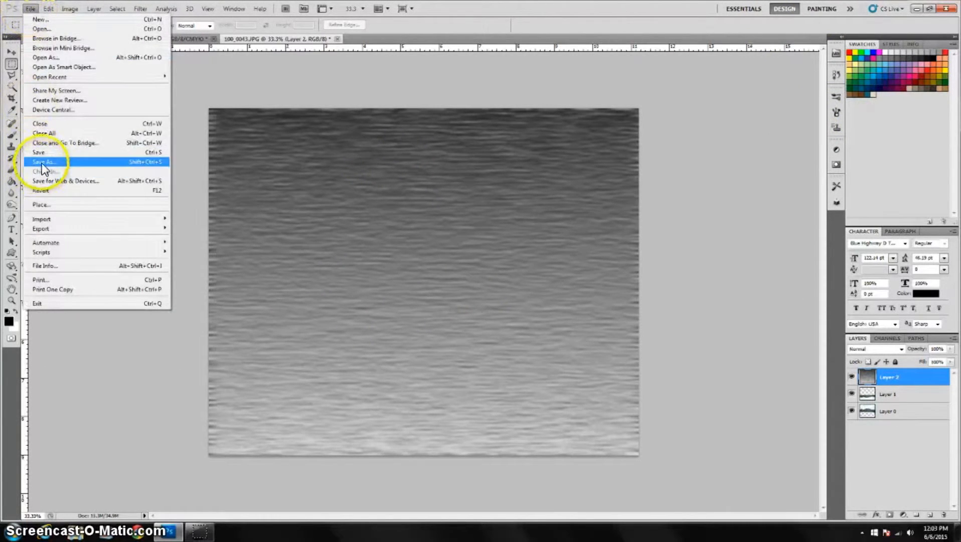
click(41, 161)
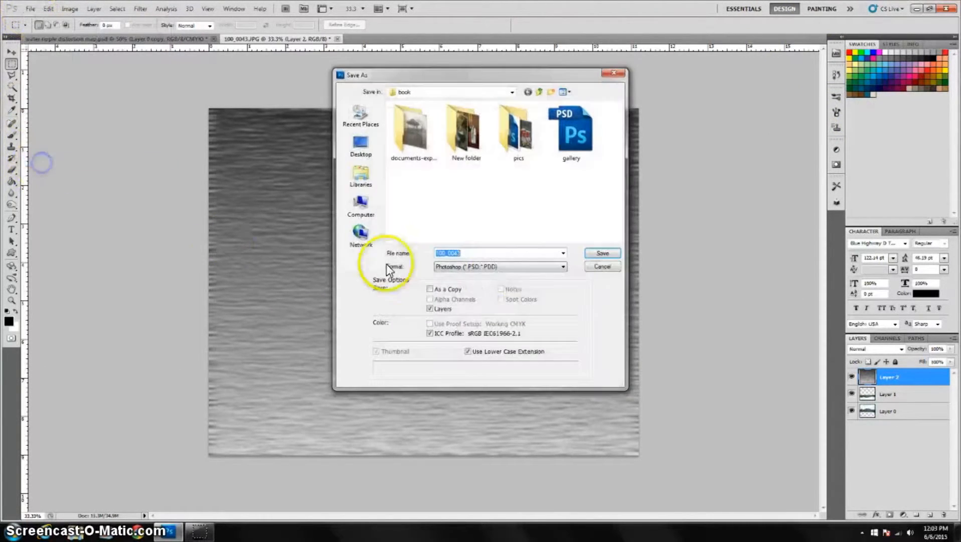
click(368, 147)
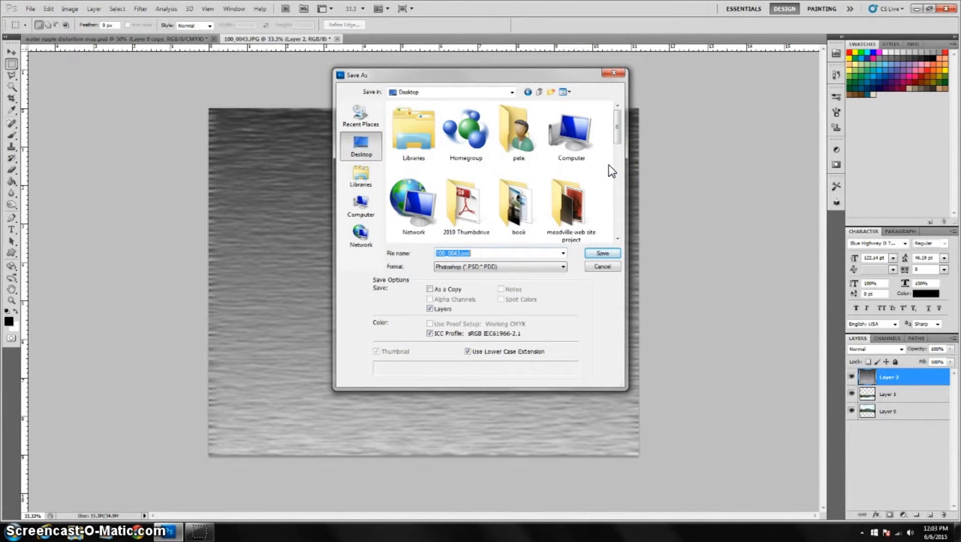
text(aaaaaaaaaa)
click(617, 253)
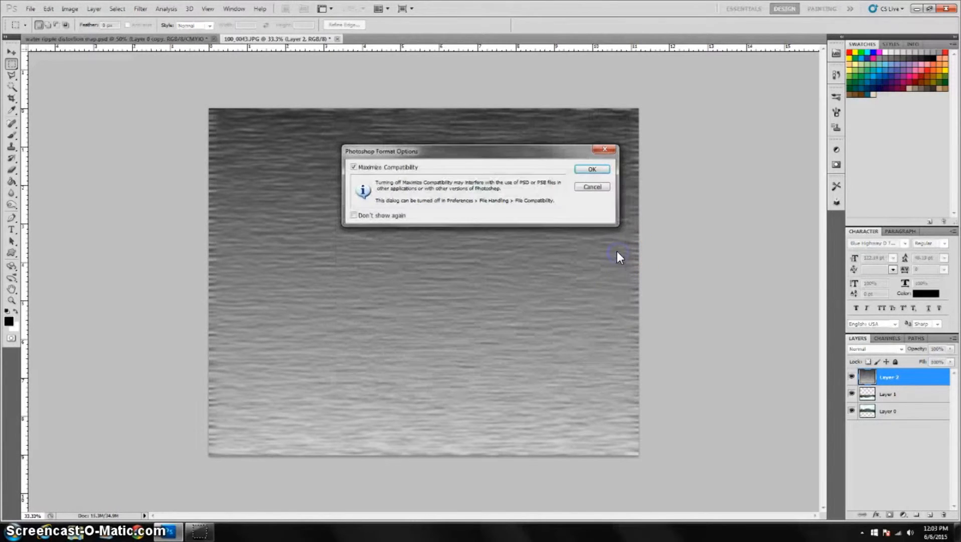
click(592, 168)
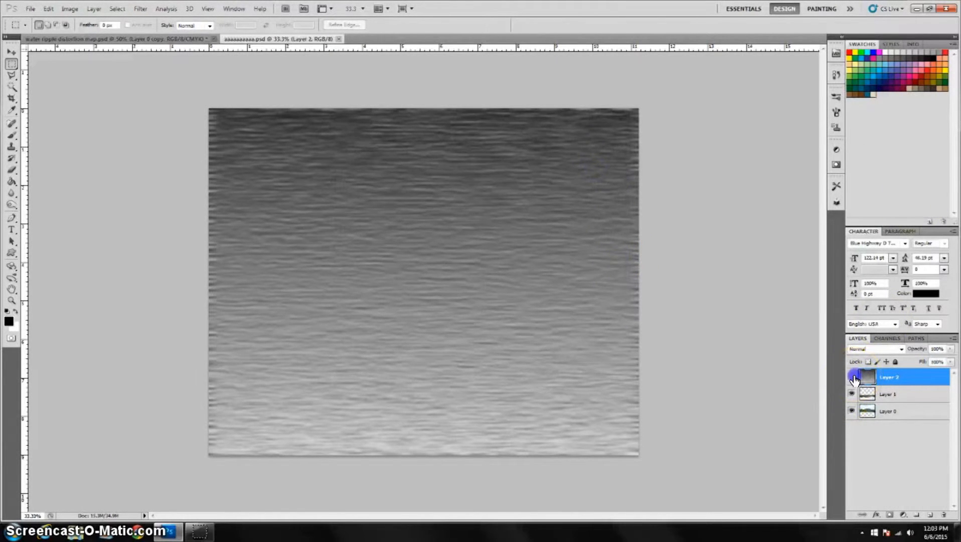
Hide the noise texture layer and select the reflection layer, Layer 1.
click(853, 376)
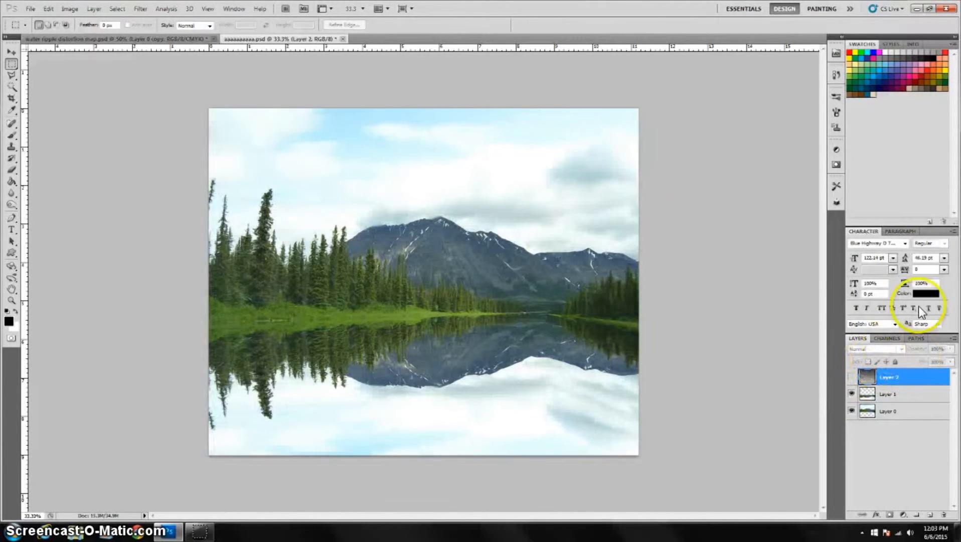
click(144, 8)
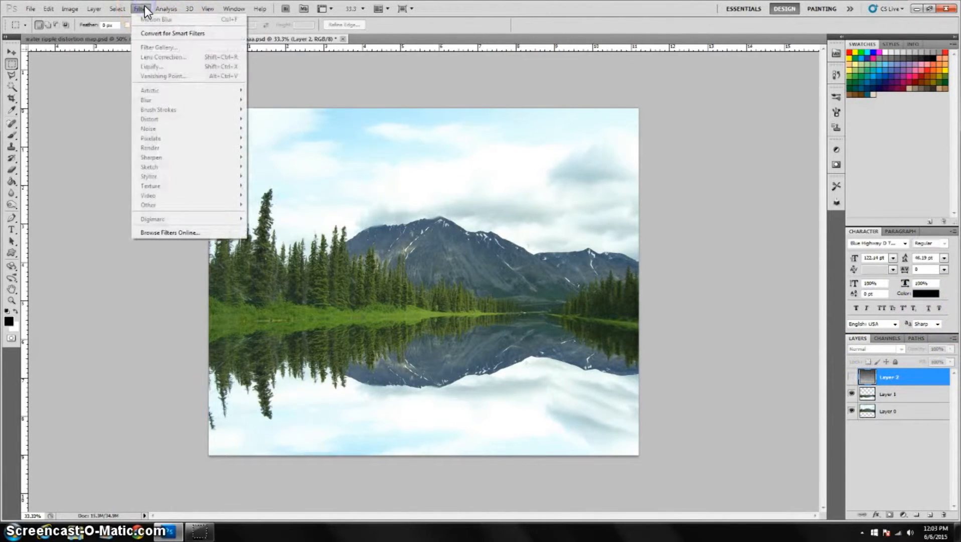
click(144, 7)
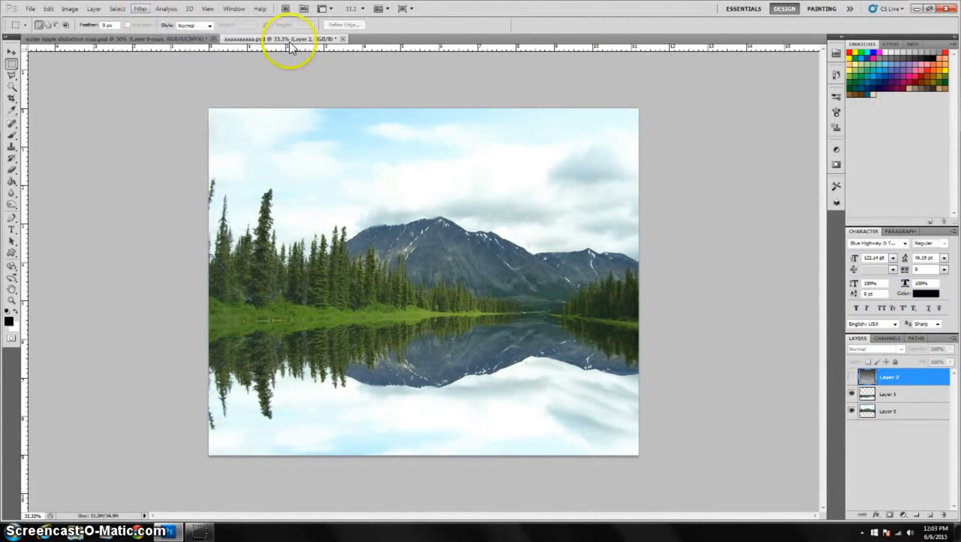
click(932, 398)
click(851, 394)
click(851, 394)
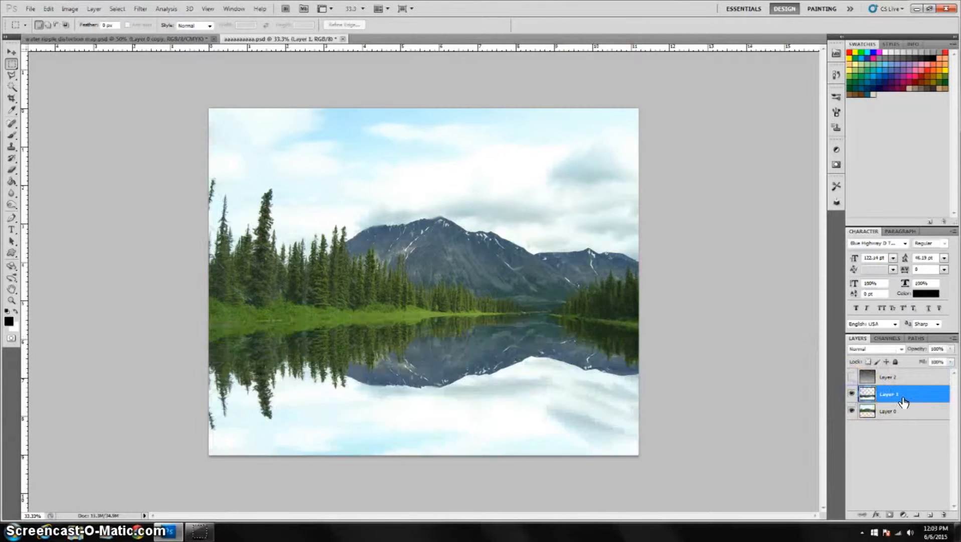
Apply the Glass distort filter to the reflection with Distortion 17, Smoothness 8, Scaling 100% and the saved aaaaaaaaaa texture loaded.
click(143, 8)
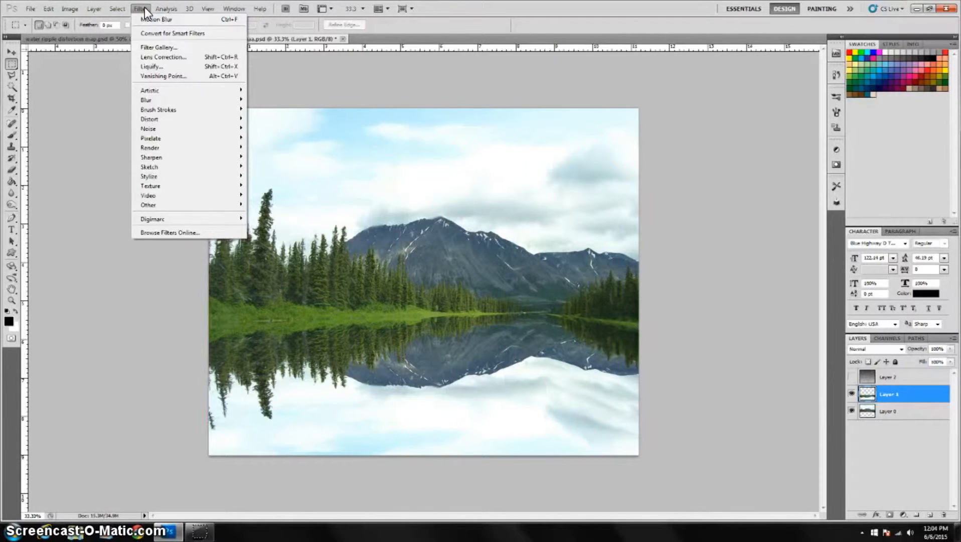
mouse_move(180, 121)
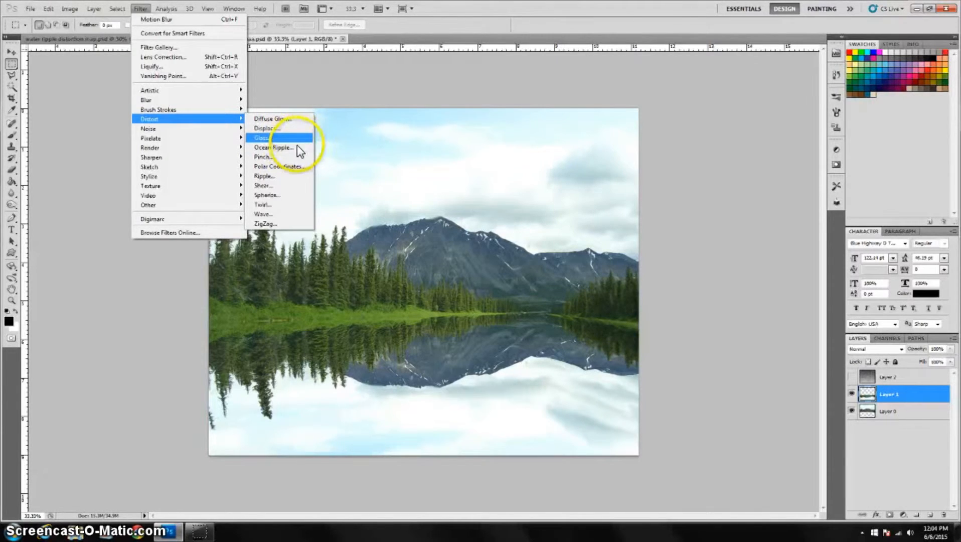
click(276, 139)
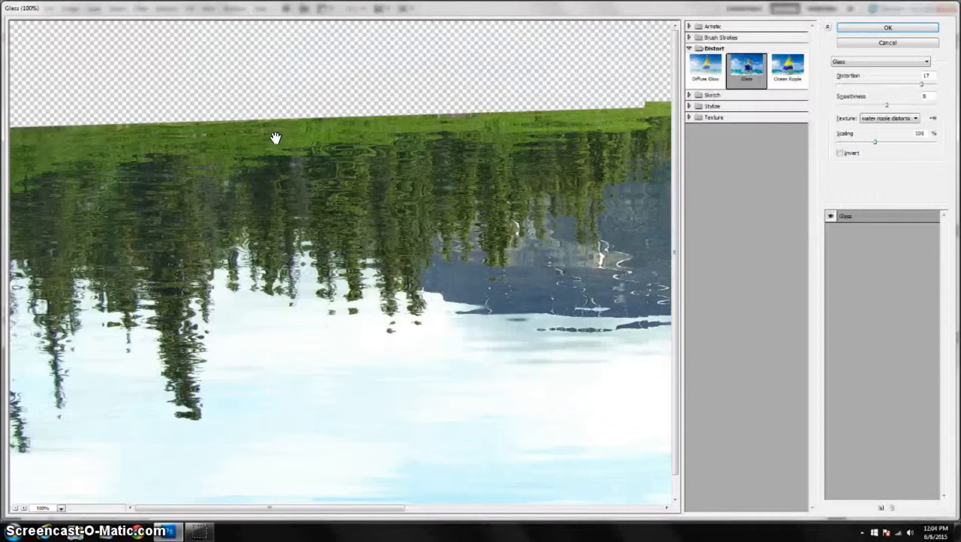
click(916, 119)
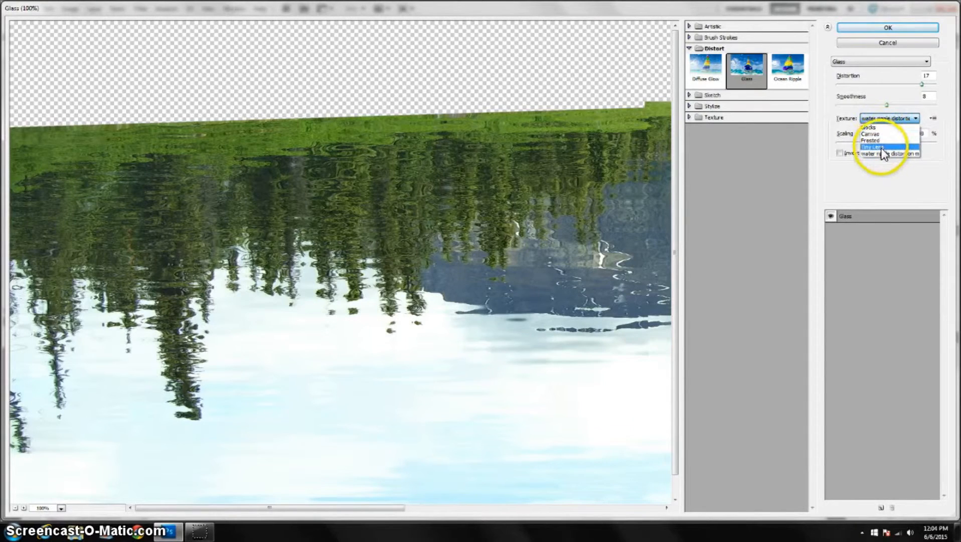
click(932, 121)
click(926, 129)
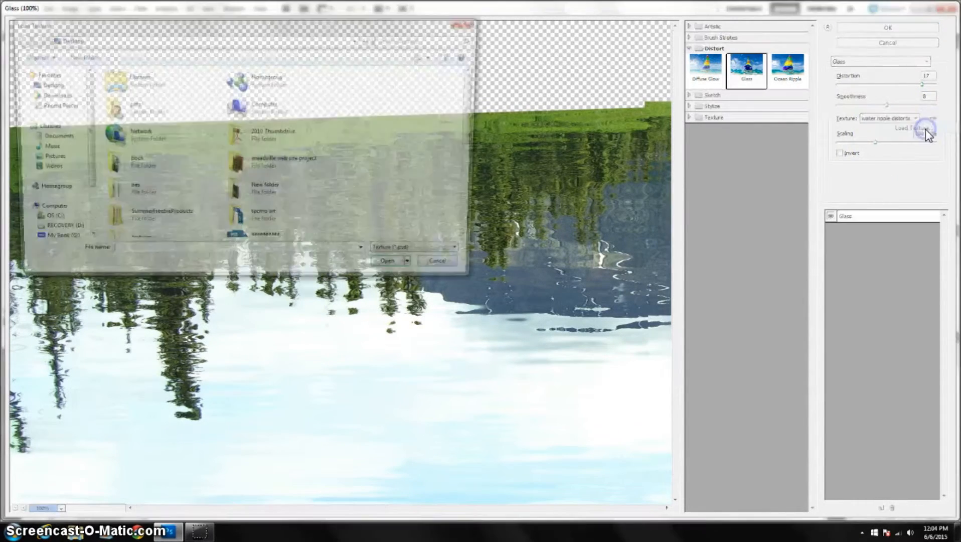
drag(478, 109, 471, 157)
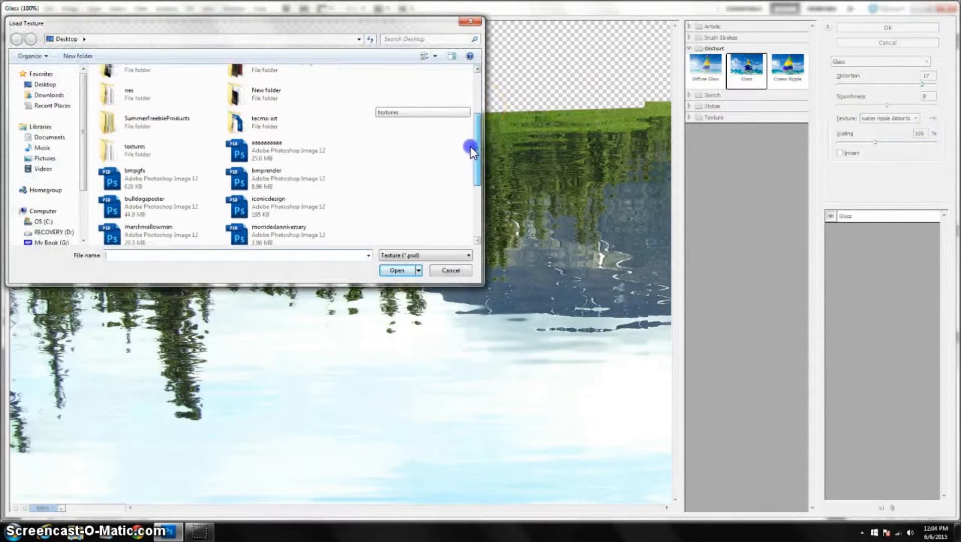
double_click(257, 148)
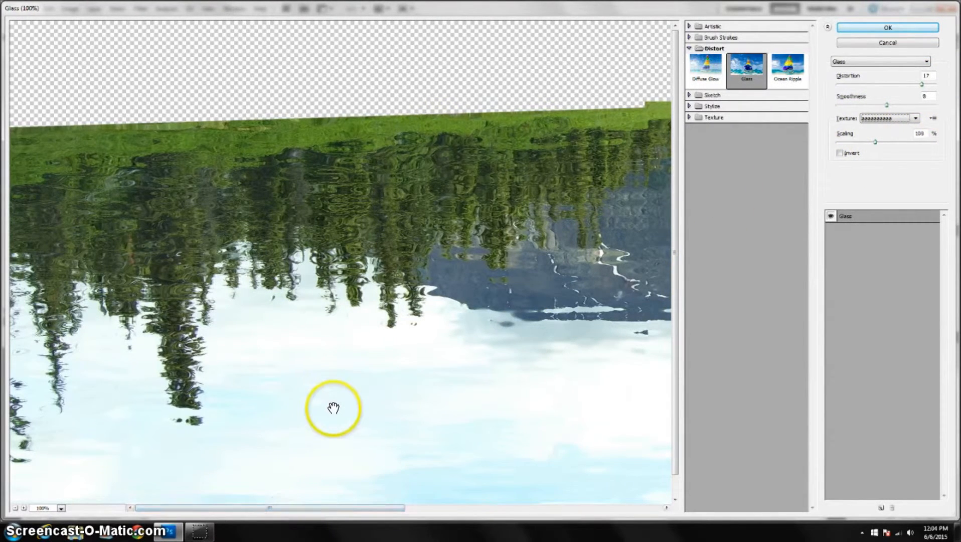
drag(678, 267, 678, 313)
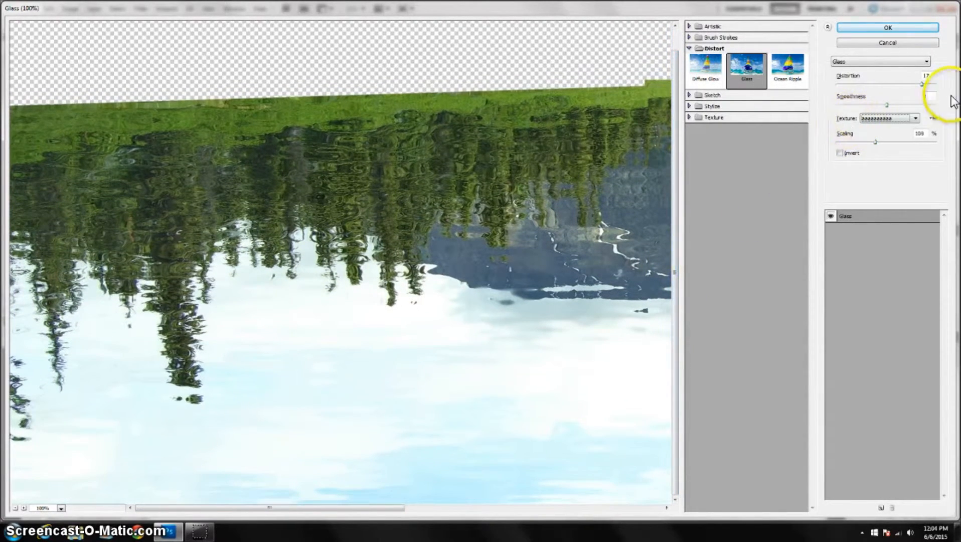
click(904, 27)
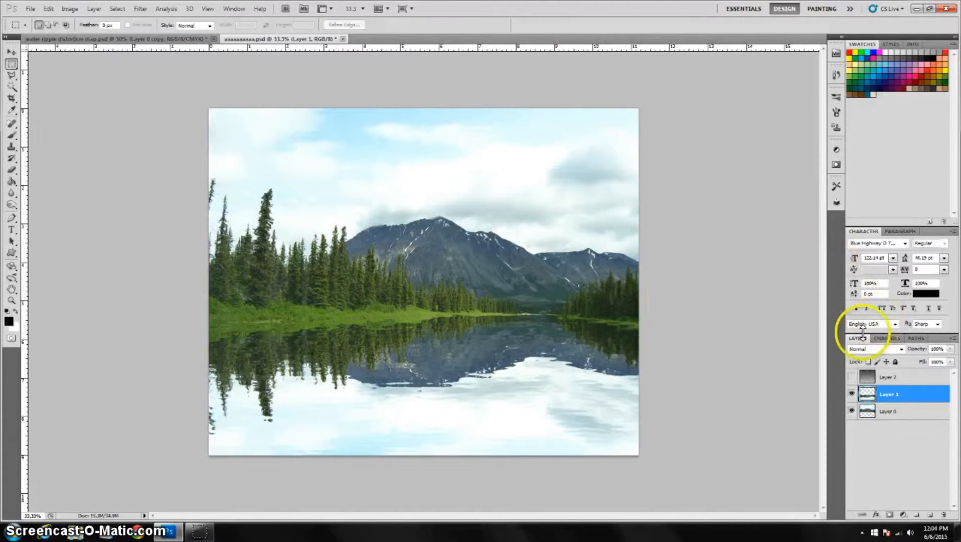
Add a Gradient Overlay layer style to the reflection layer using the Black to Transparent gradient preset.
double_click(866, 395)
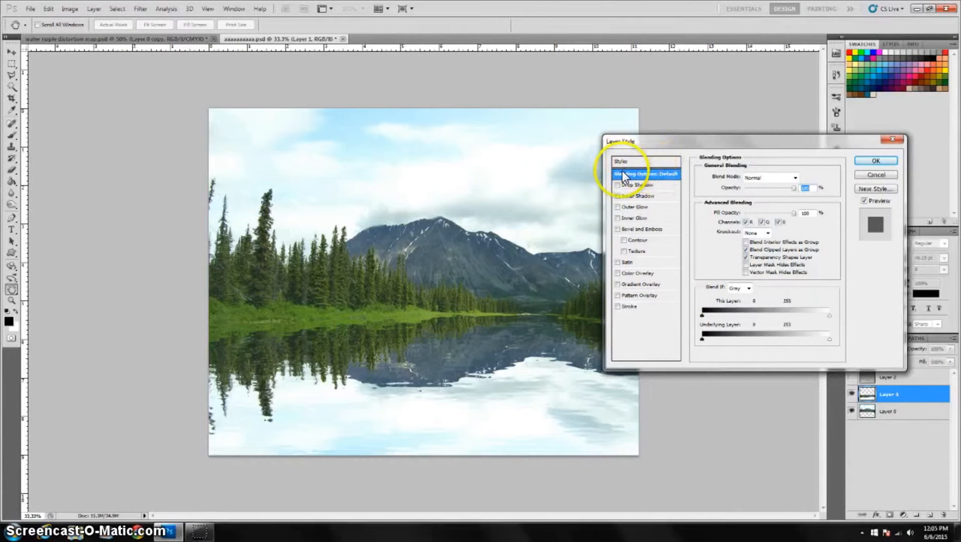
click(645, 285)
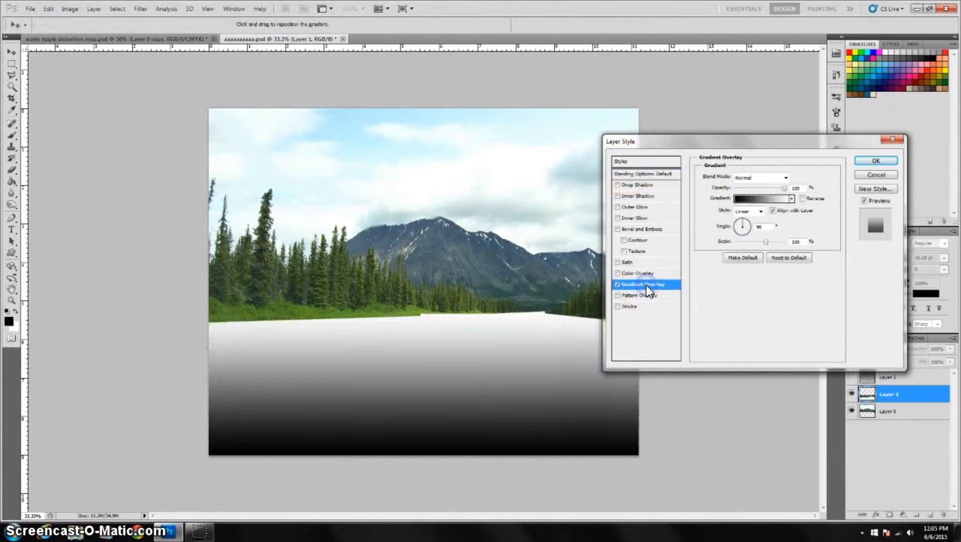
click(759, 198)
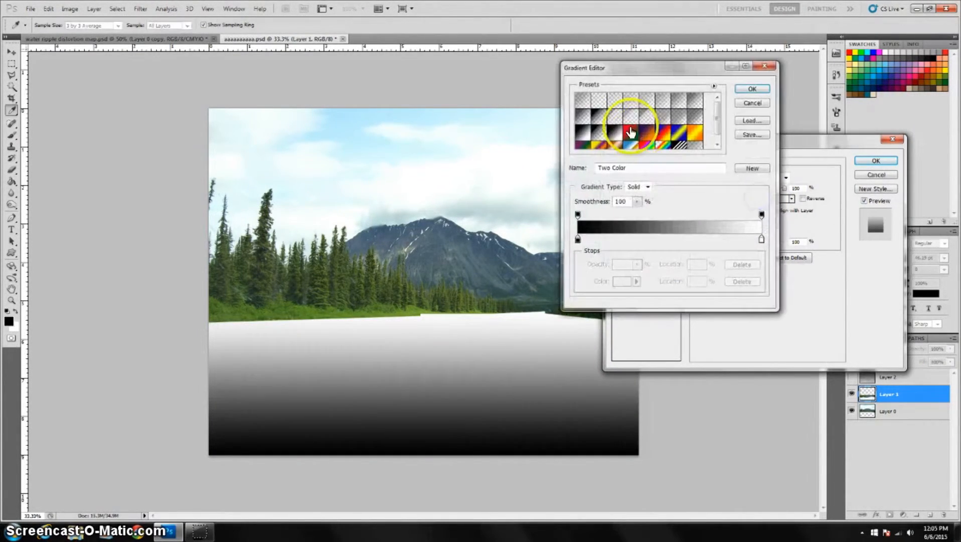
click(597, 118)
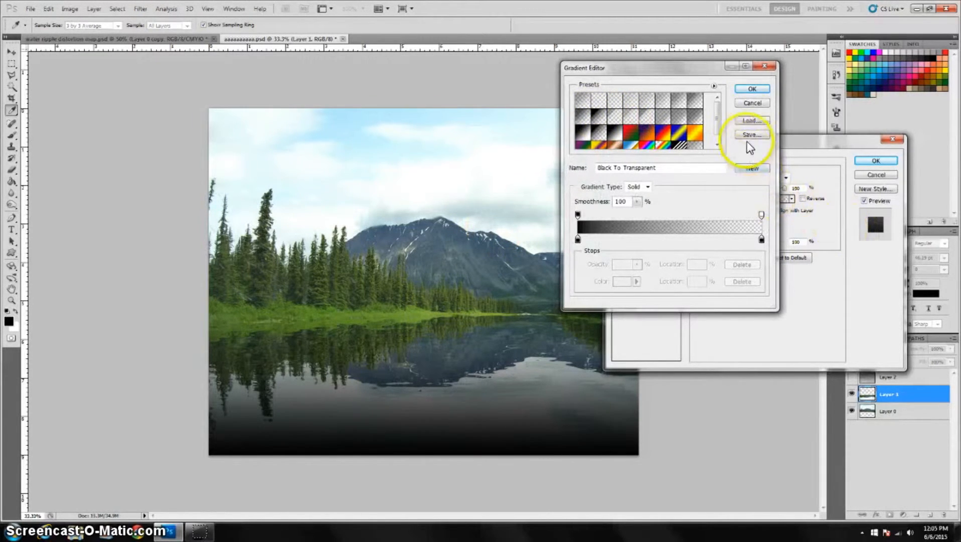
click(752, 89)
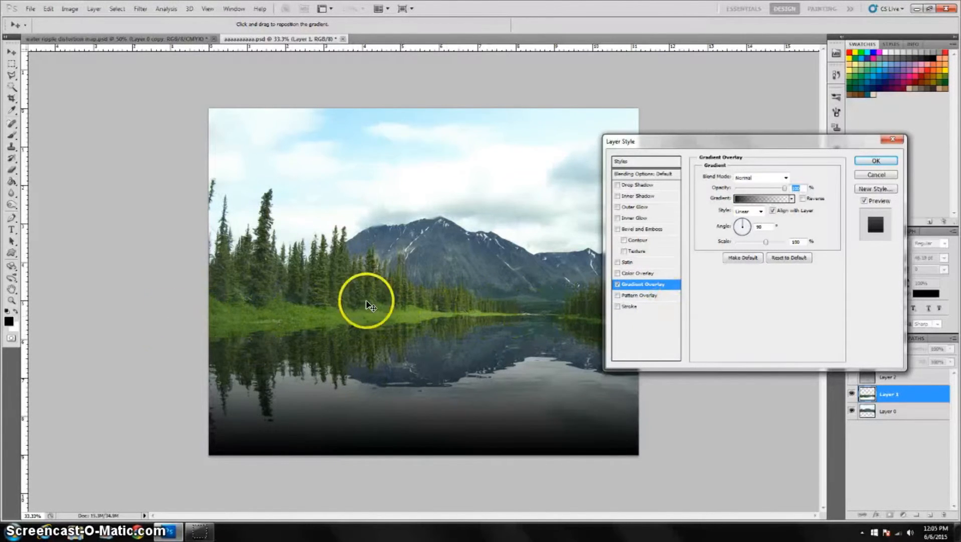
Reverse the gradient overlay, set its blend mode to Soft Light, lower its opacity, and reposition it over the water.
click(802, 198)
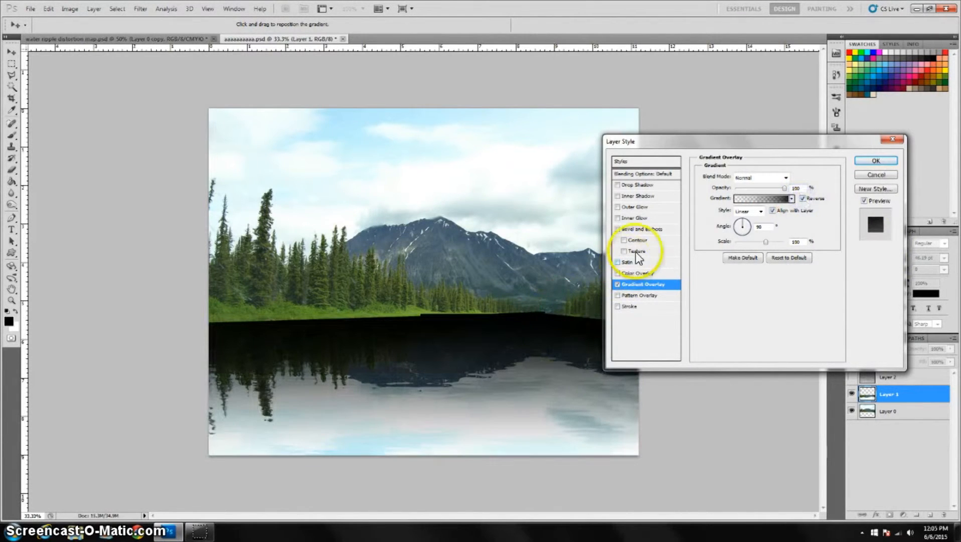
click(786, 177)
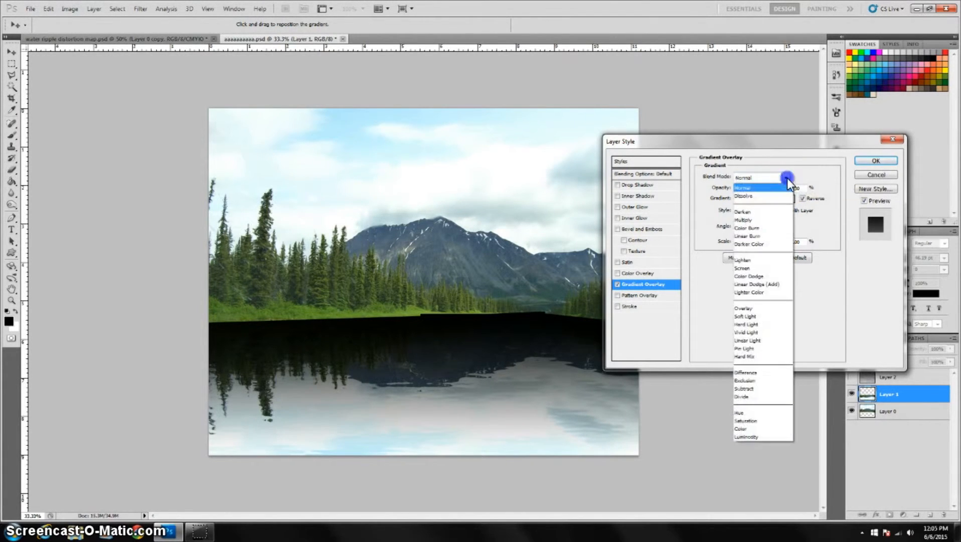
click(763, 315)
click(767, 243)
drag(786, 188, 763, 189)
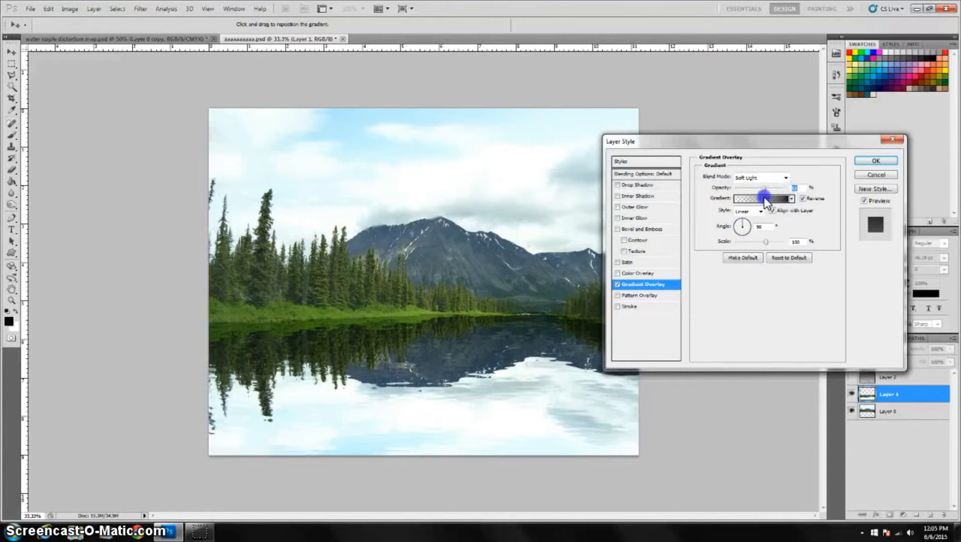
drag(435, 370, 283, 325)
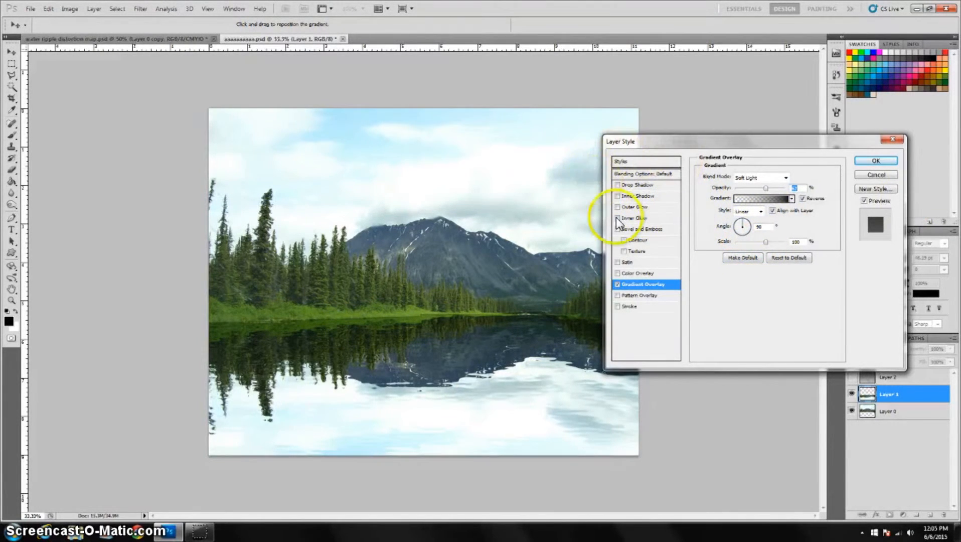
Add a Color Overlay to the reflection layer with a light blue colour, hex 8a9ed2.
click(638, 274)
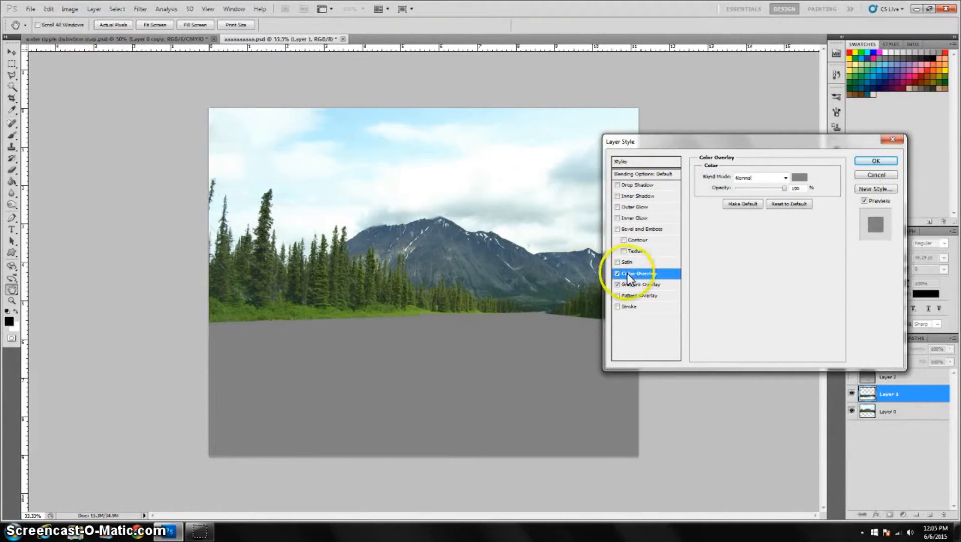
click(798, 177)
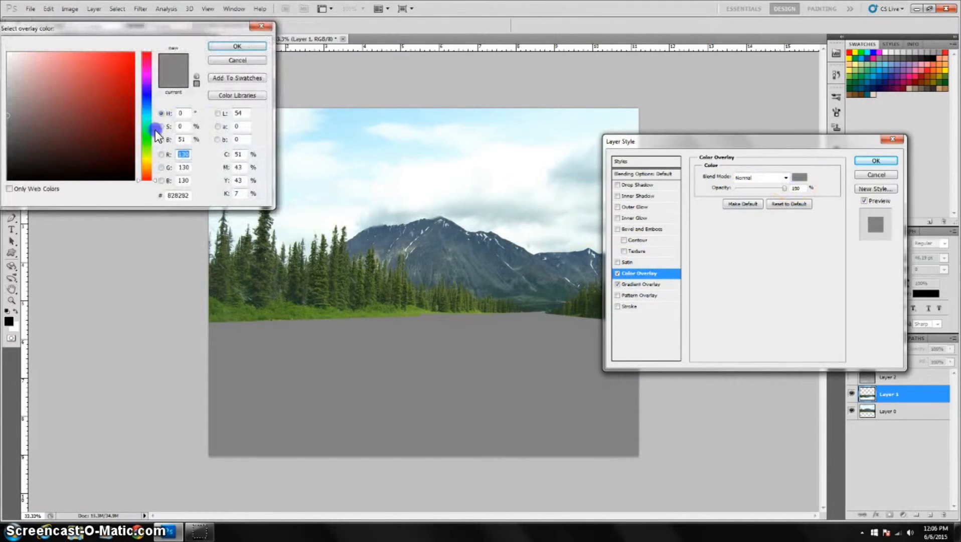
click(146, 99)
click(65, 73)
mouse_move(66, 72)
mouse_down()
mouse_move(47, 70)
mouse_move(60, 95)
mouse_up()
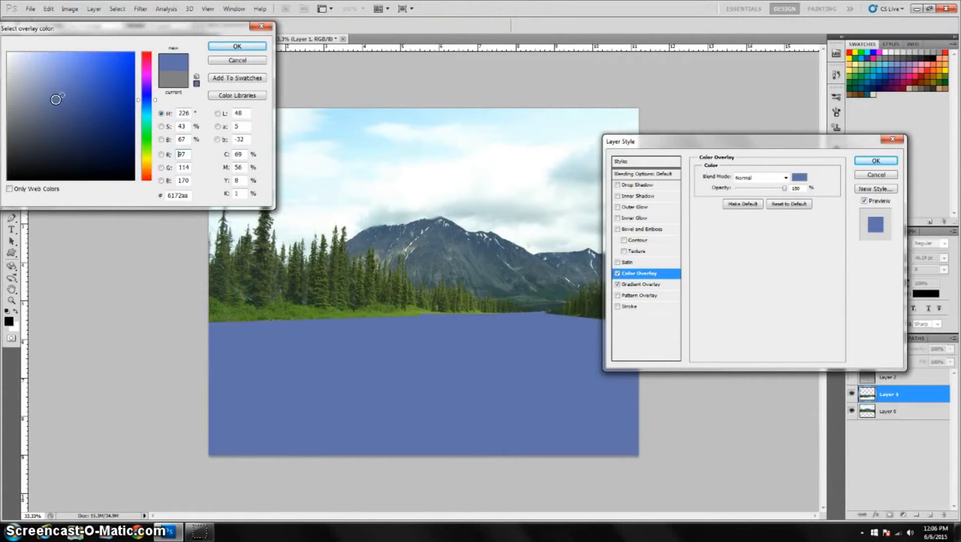
drag(53, 108, 48, 86)
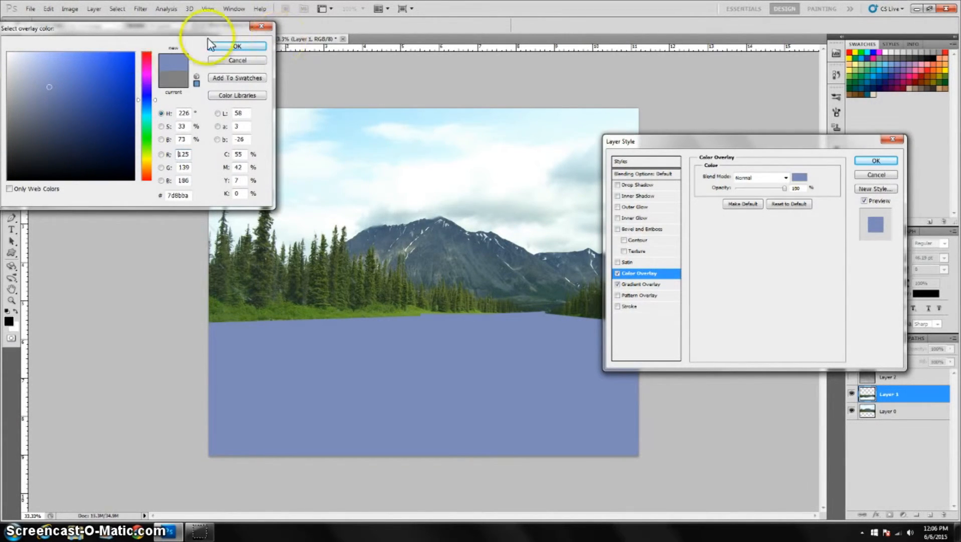
click(44, 67)
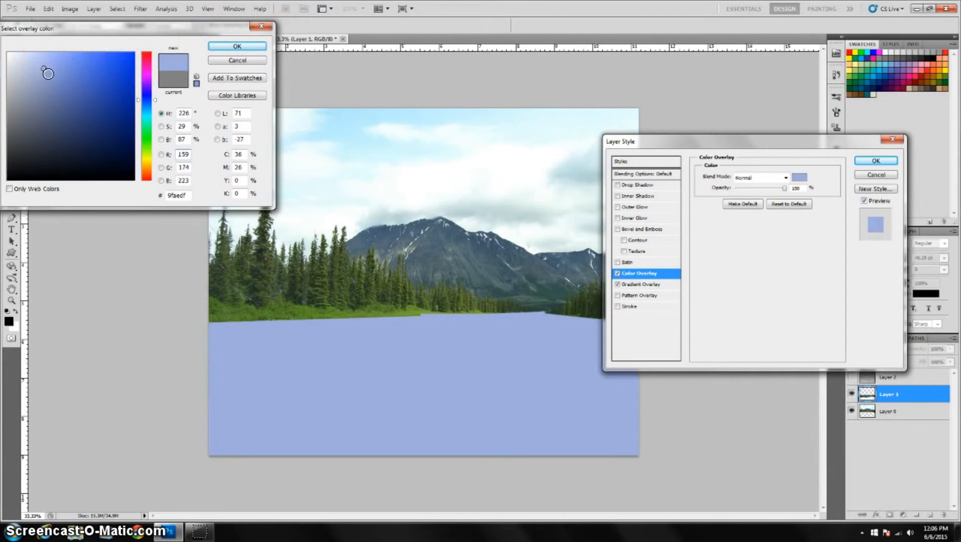
click(48, 73)
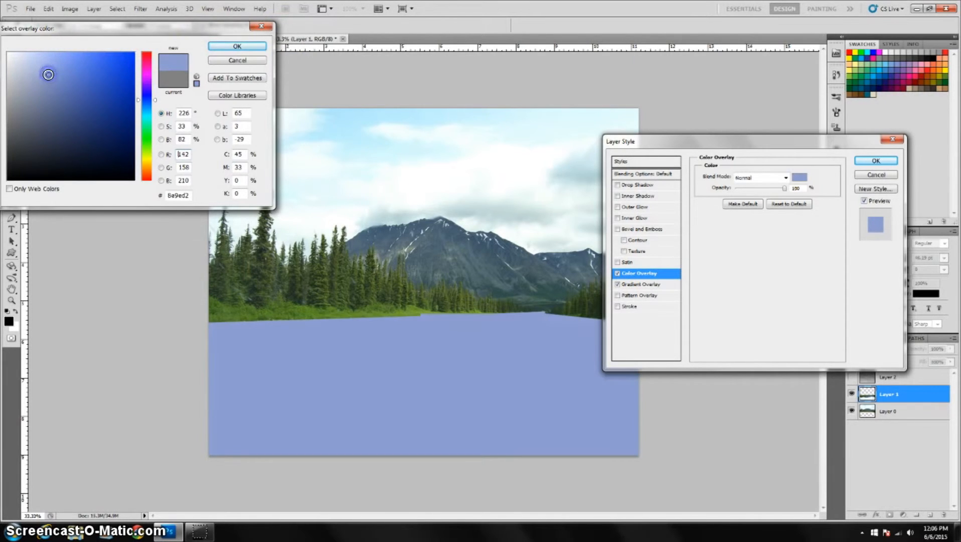
click(236, 48)
Lower the Color Overlay's opacity on the reflection layer and close the Layer Style dialog.
click(785, 189)
drag(782, 189, 745, 189)
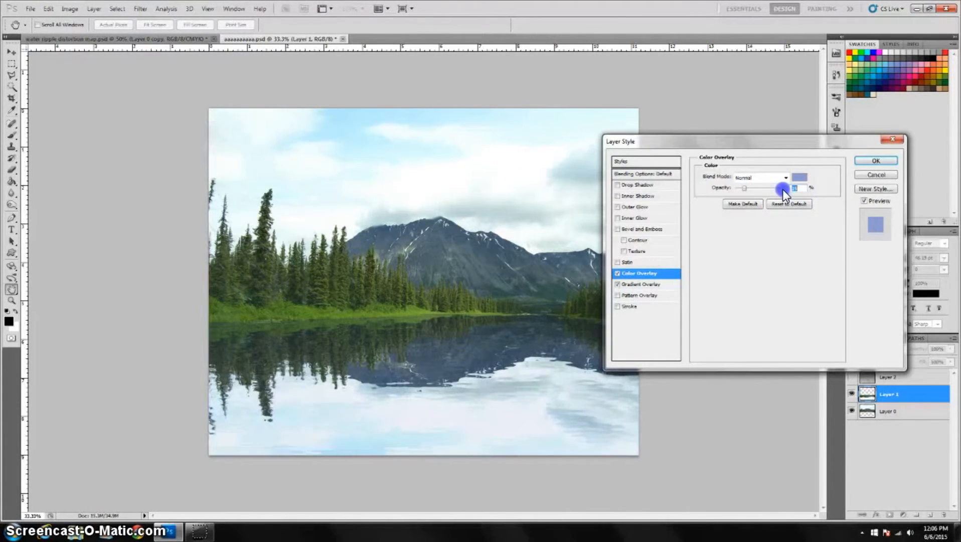
drag(743, 192, 747, 190)
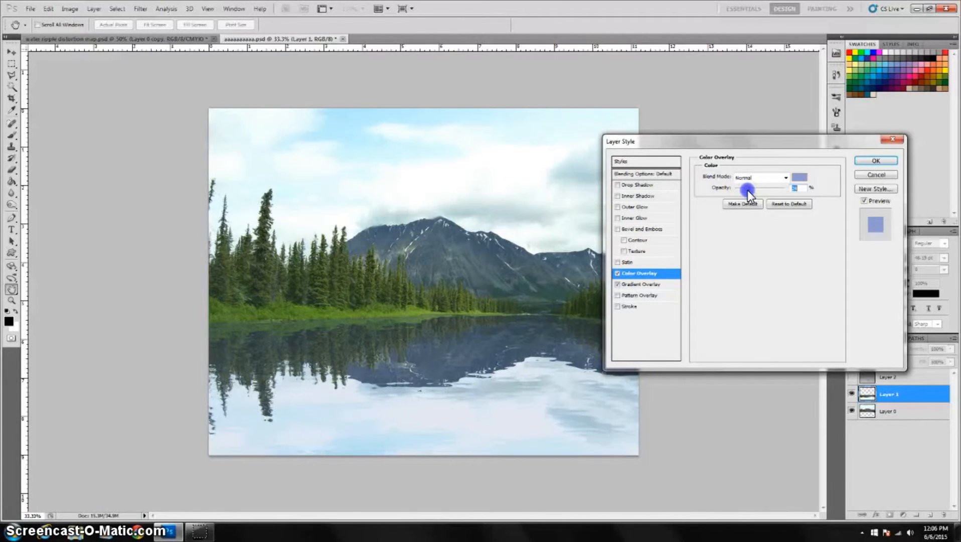
drag(746, 190, 747, 190)
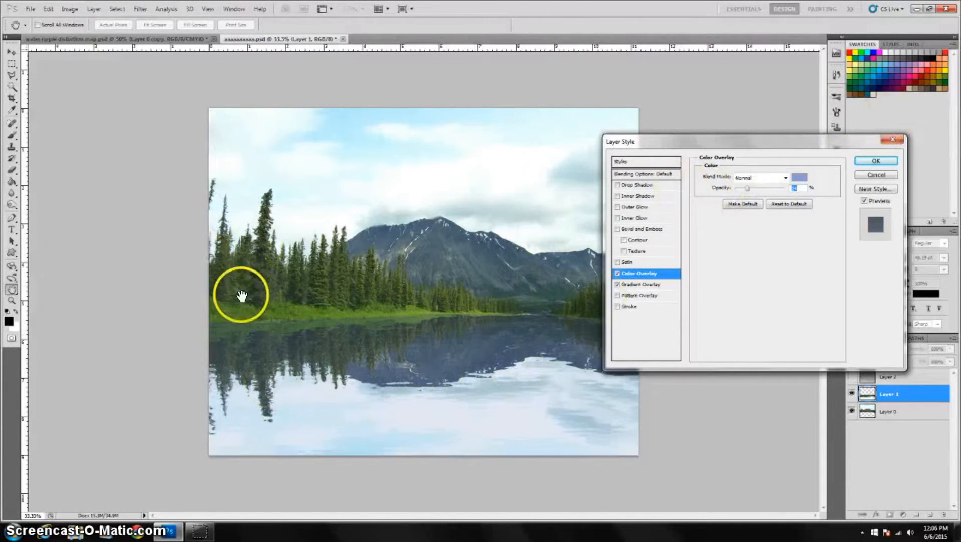
click(879, 158)
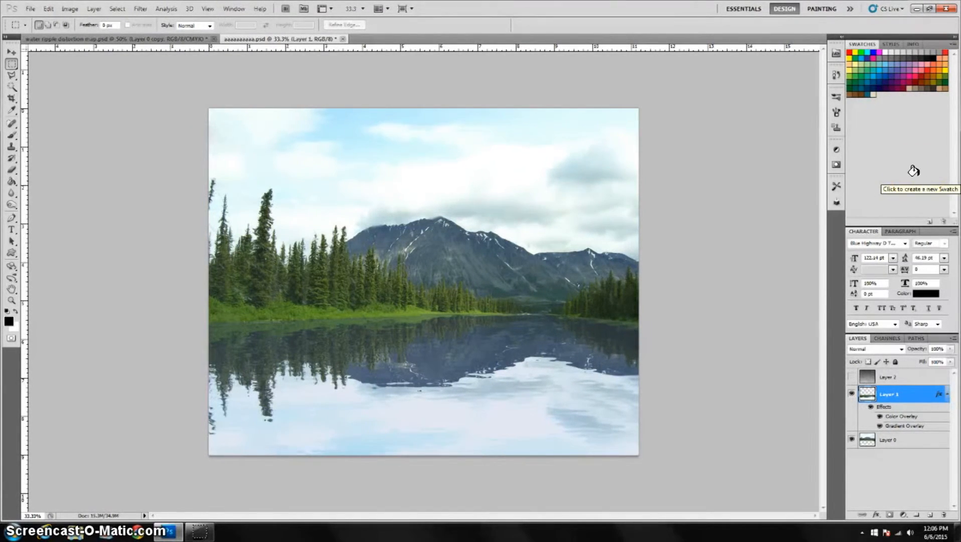
Apply Levels to the reflection, pulling the white output level down to darken it.
key(ctrl+l)
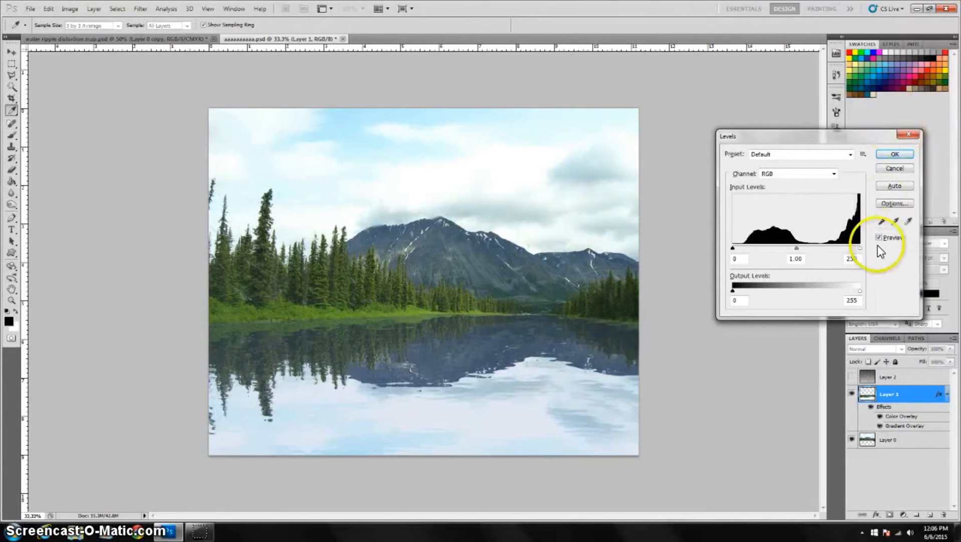
drag(860, 290, 861, 295)
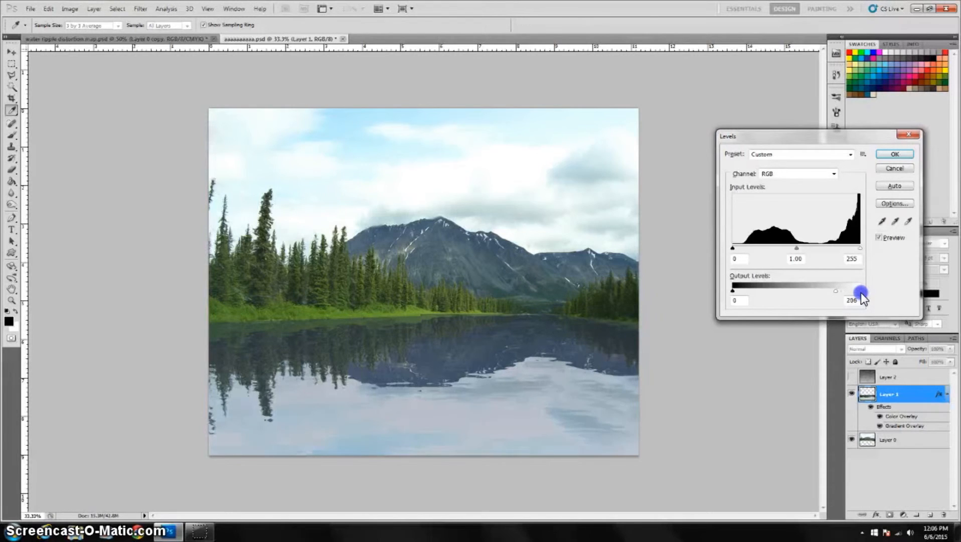
drag(835, 296, 838, 296)
click(903, 153)
Lower the reflection layer's opacity to 77% to see the shoreline beneath it.
key(m)
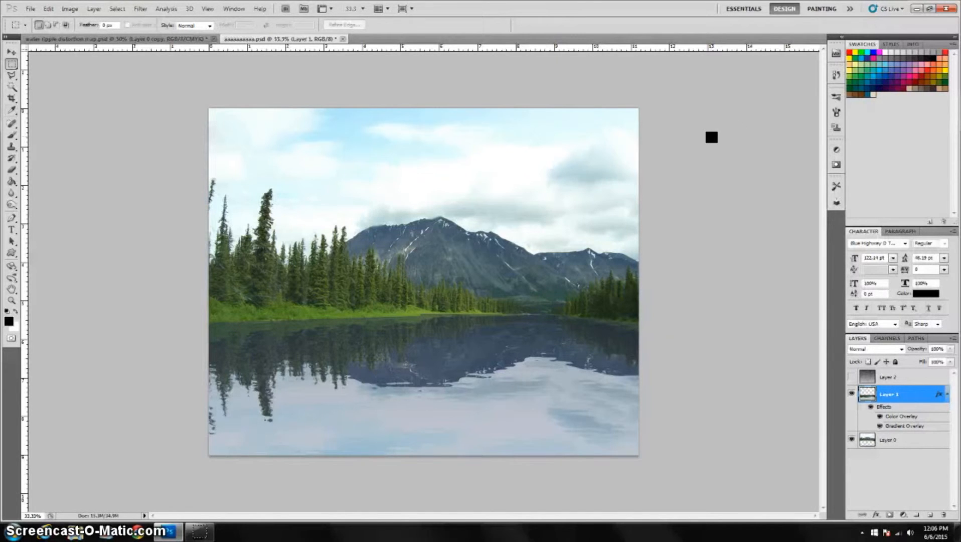
key(ctrl+plus)
key(ctrl+plus)
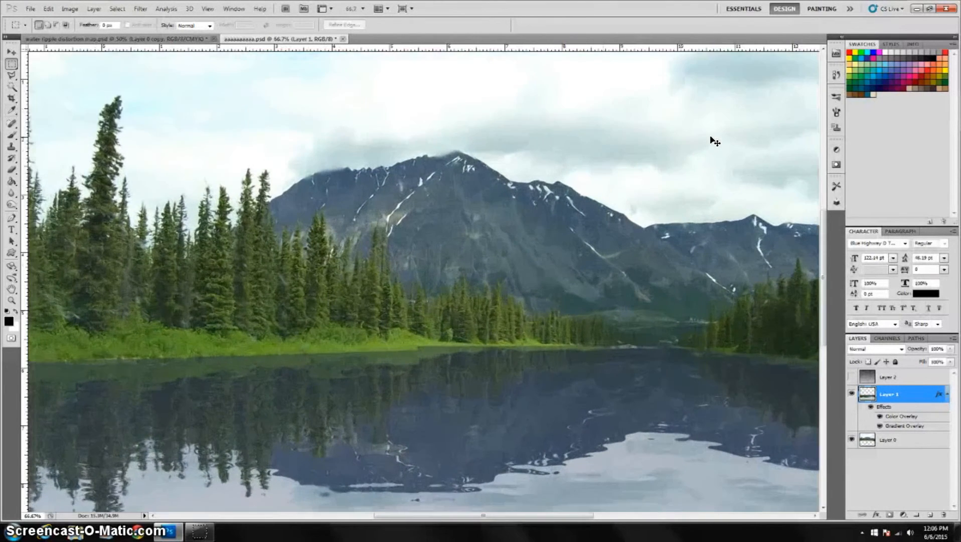
click(11, 76)
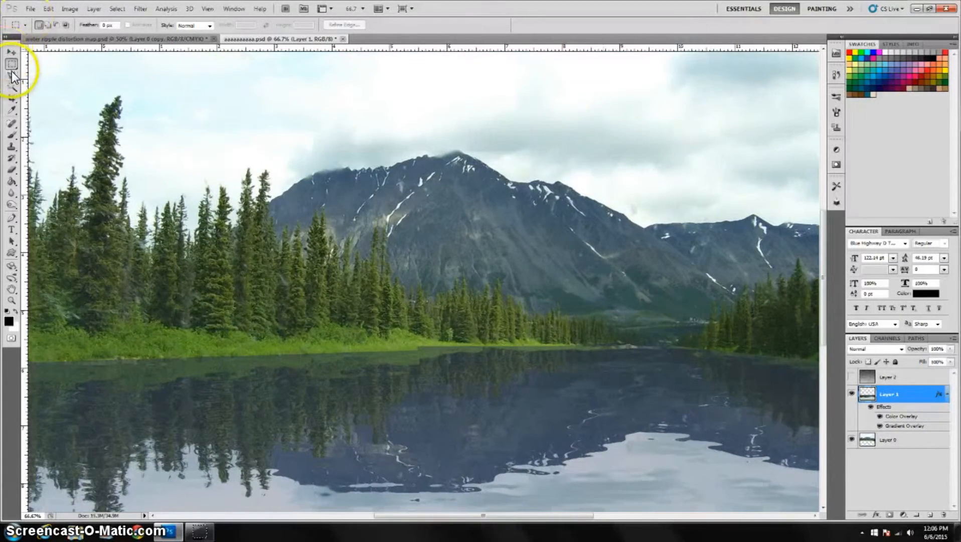
click(950, 348)
drag(949, 359, 950, 358)
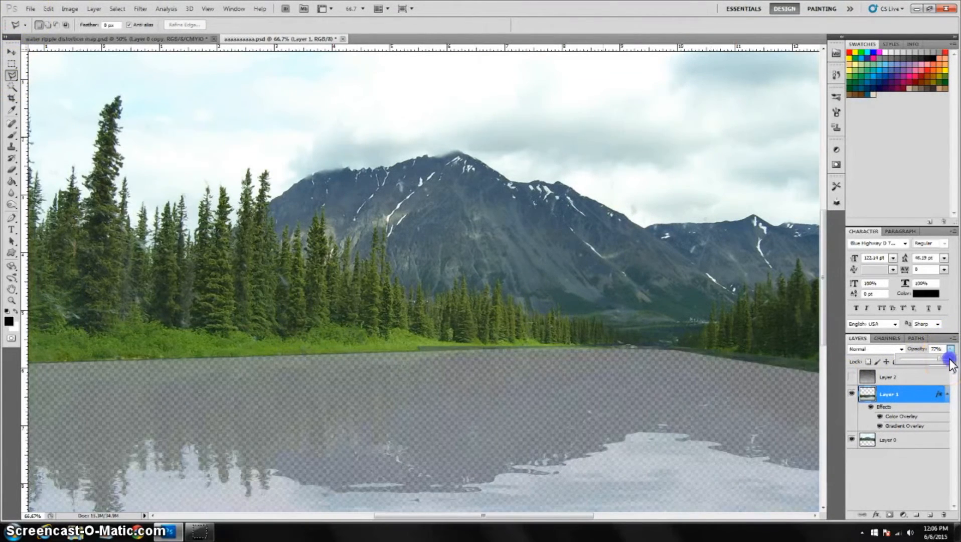
click(419, 343)
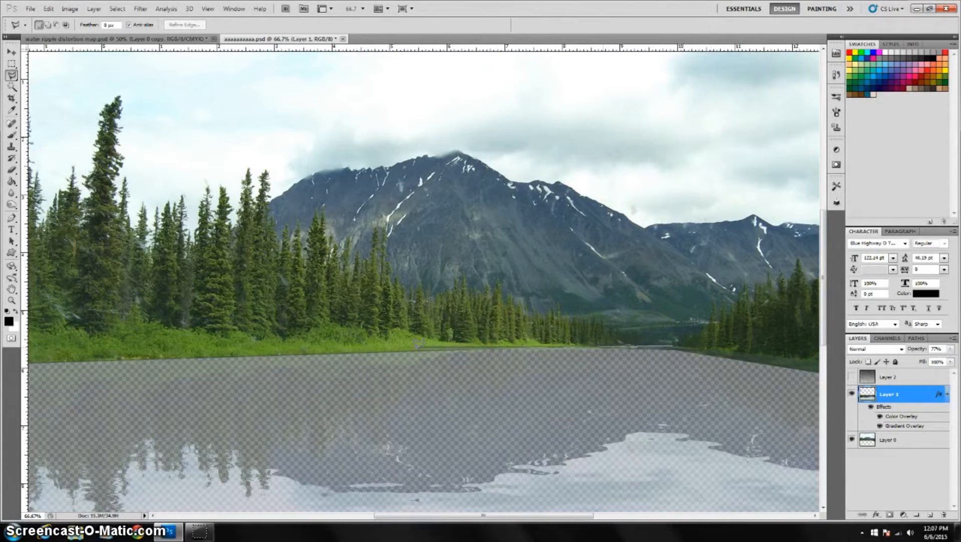
click(630, 340)
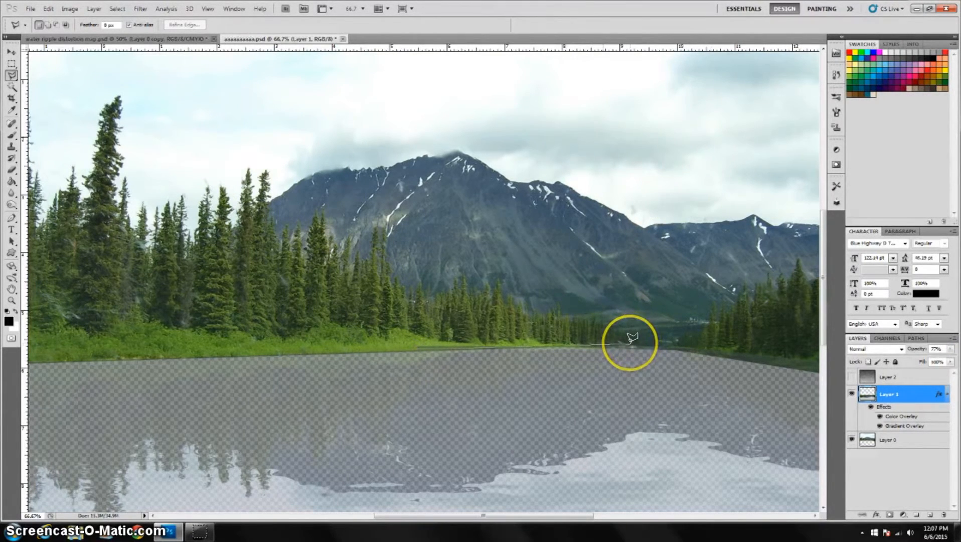
click(630, 342)
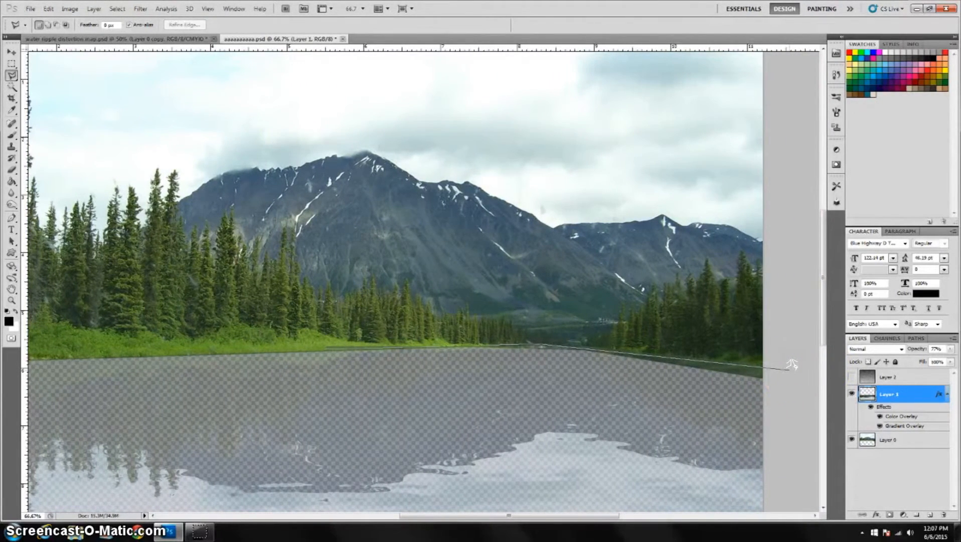
click(789, 369)
scroll(791, 365, down, 5)
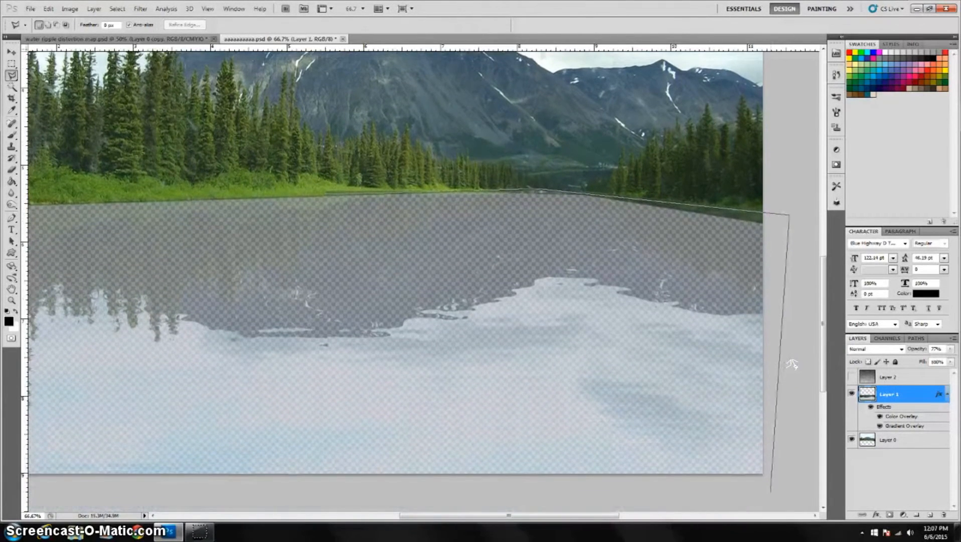
drag(422, 449, 622, 416)
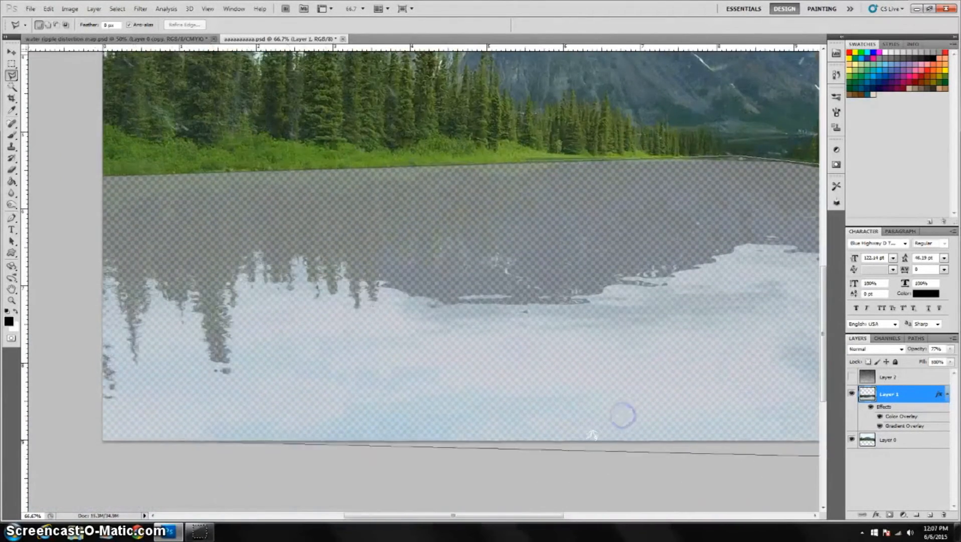
click(82, 461)
double_click(83, 461)
key(ctrl+d)
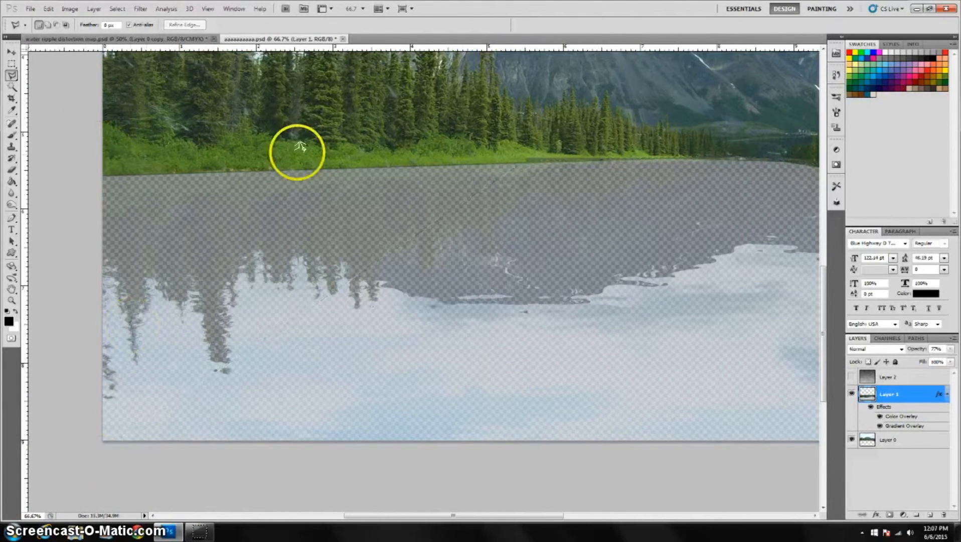
Select the strip of reflection overlapping the shore above the waterline with the Polygonal Lasso and delete it.
key(ctrl+plus)
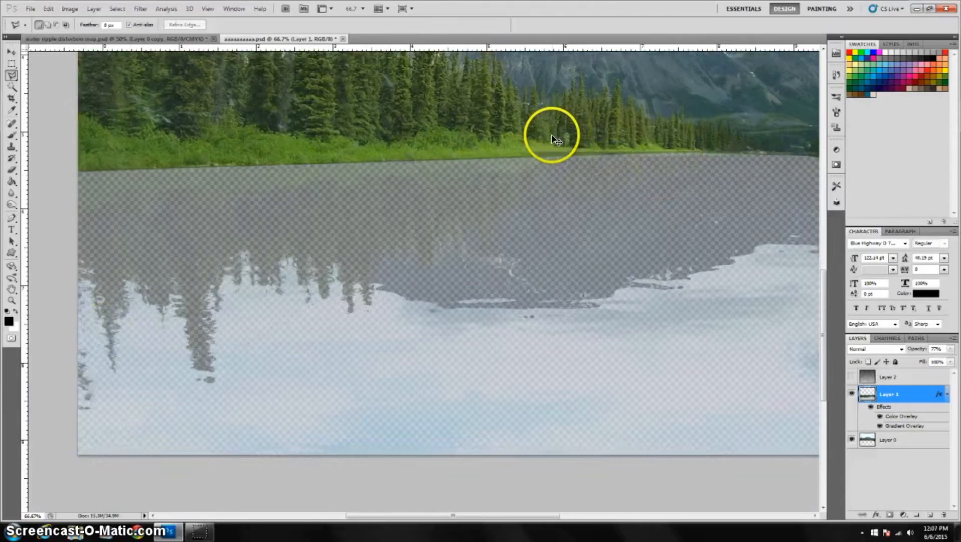
key(ctrl+plus)
drag(553, 136, 133, 276)
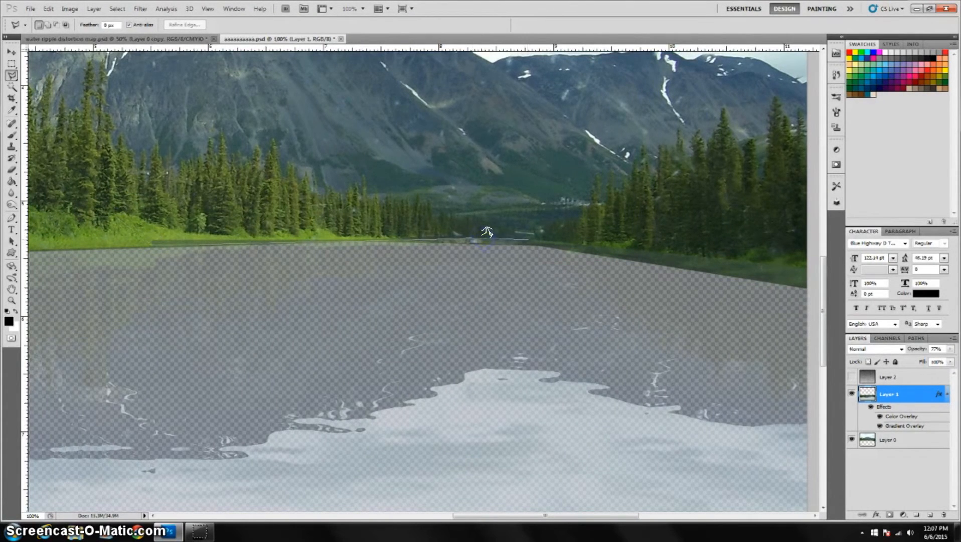
click(530, 239)
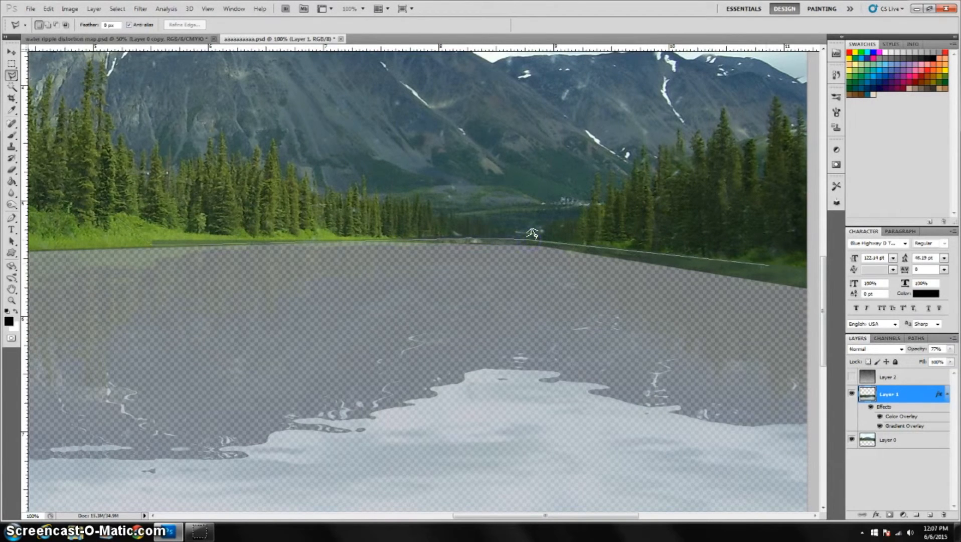
click(812, 275)
click(812, 139)
click(355, 100)
click(124, 162)
click(118, 216)
click(152, 244)
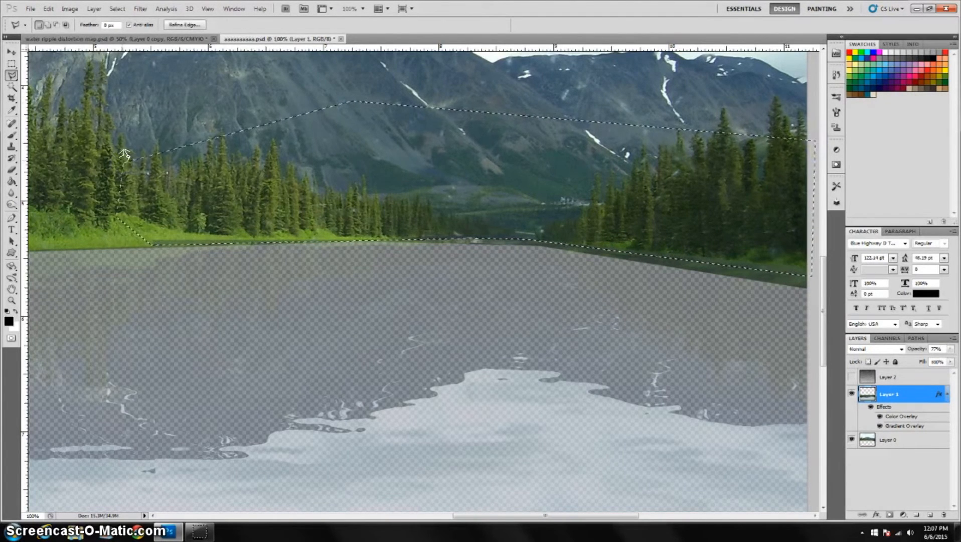
click(753, 346)
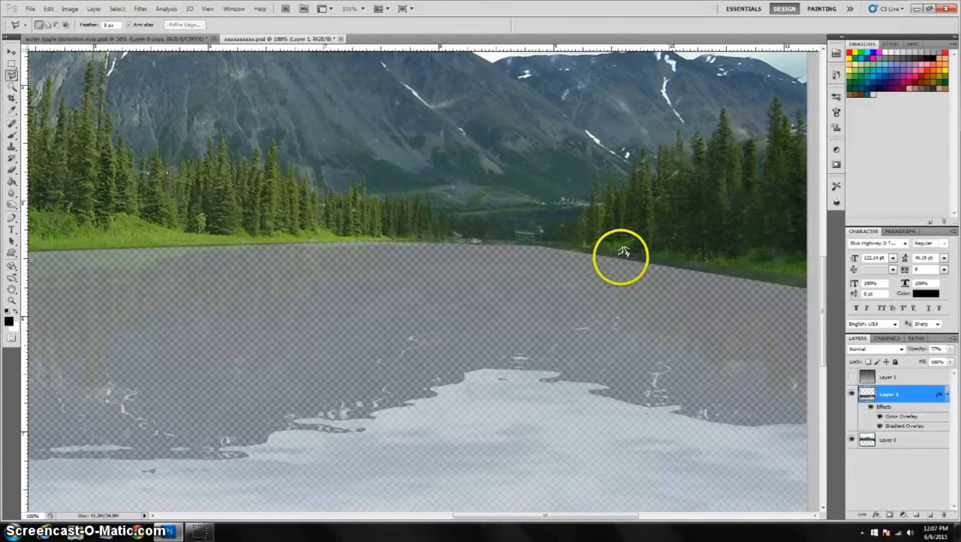
Restore the reflection layer's opacity to 100% and review the whole image.
key(ctrl+minus)
key(ctrl+minus)
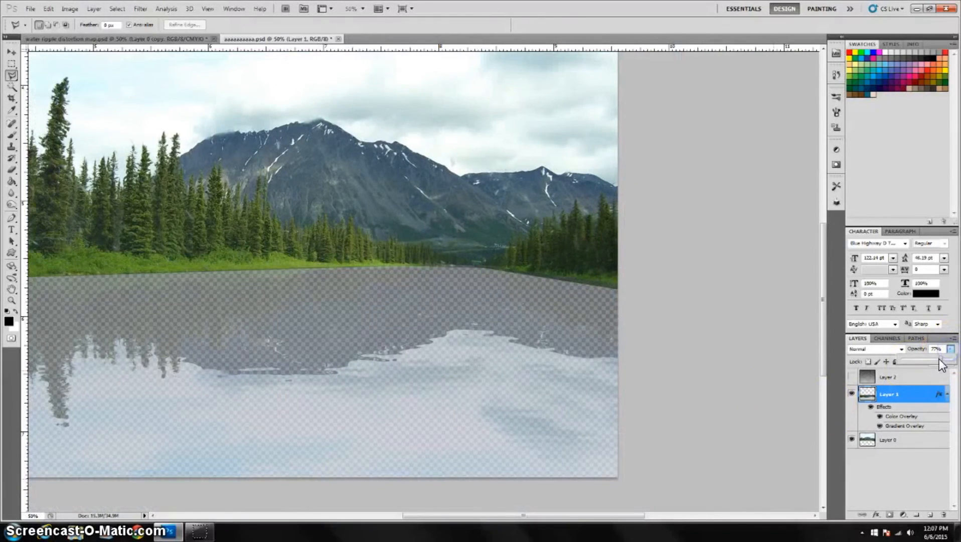
drag(939, 359, 952, 359)
drag(303, 313, 445, 363)
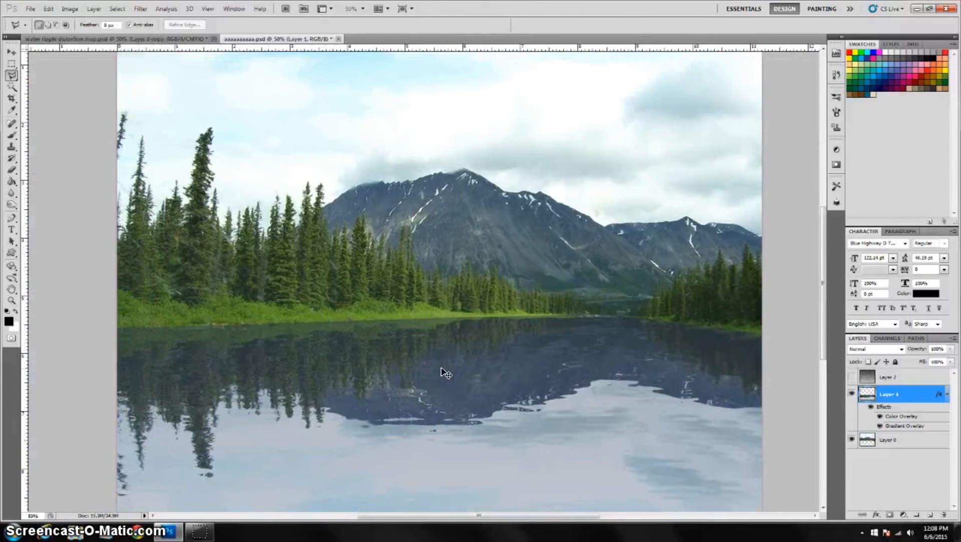
key(ctrl+minus)
click(409, 272)
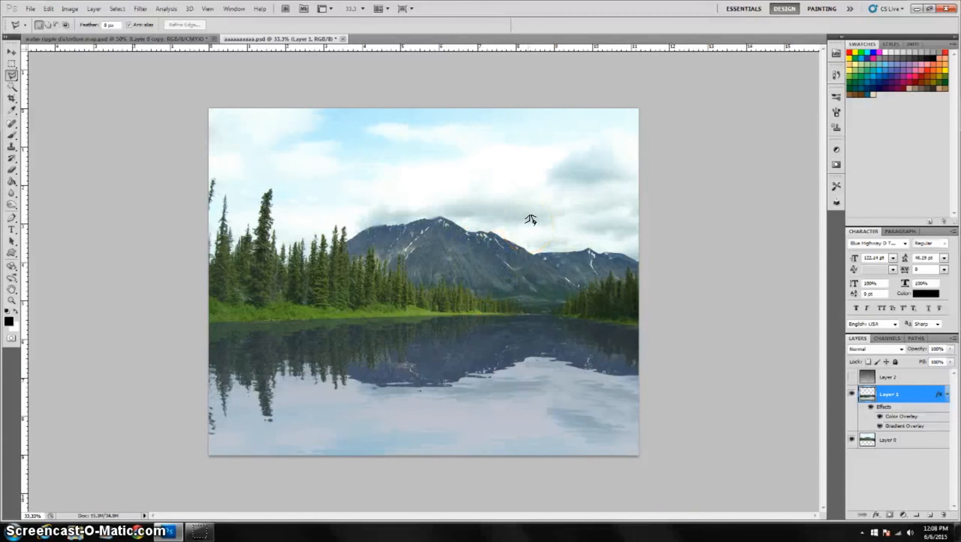
click(492, 214)
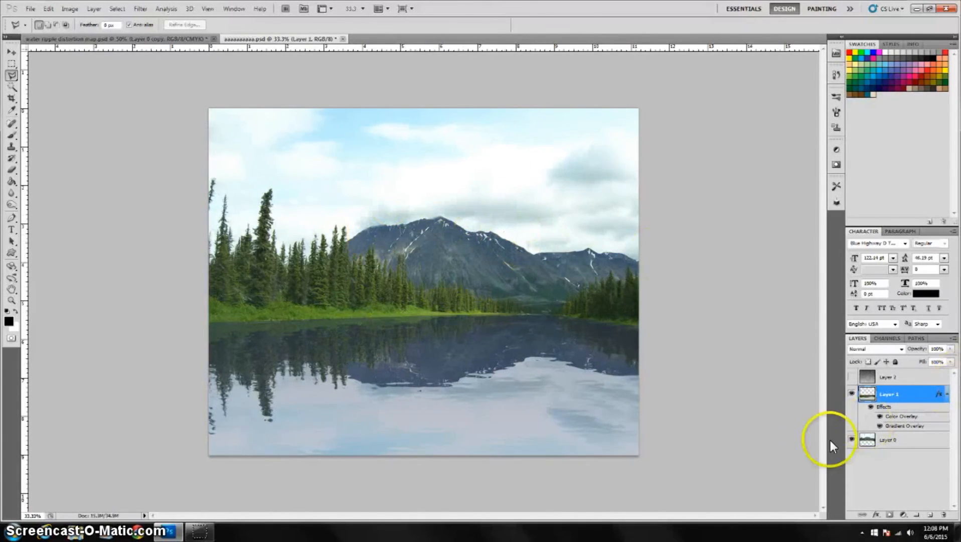
click(344, 318)
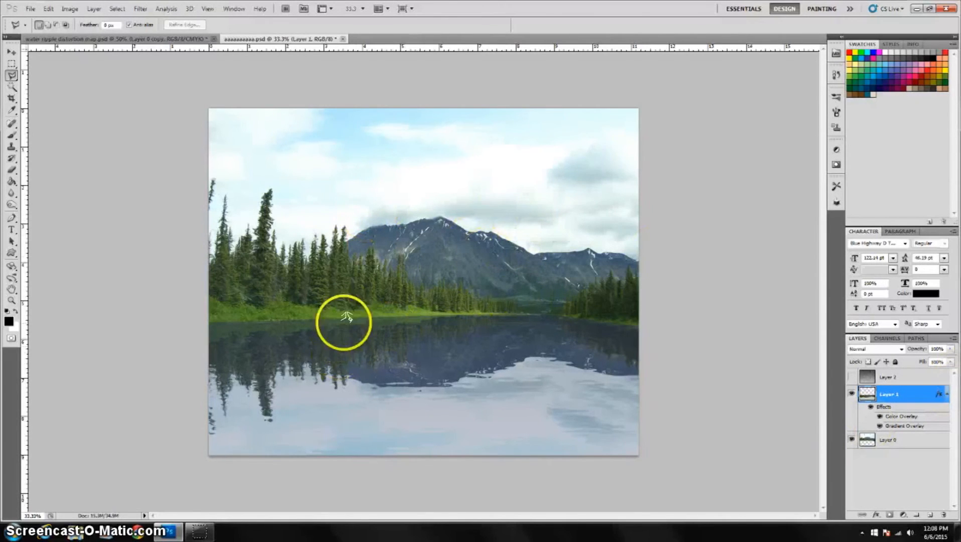